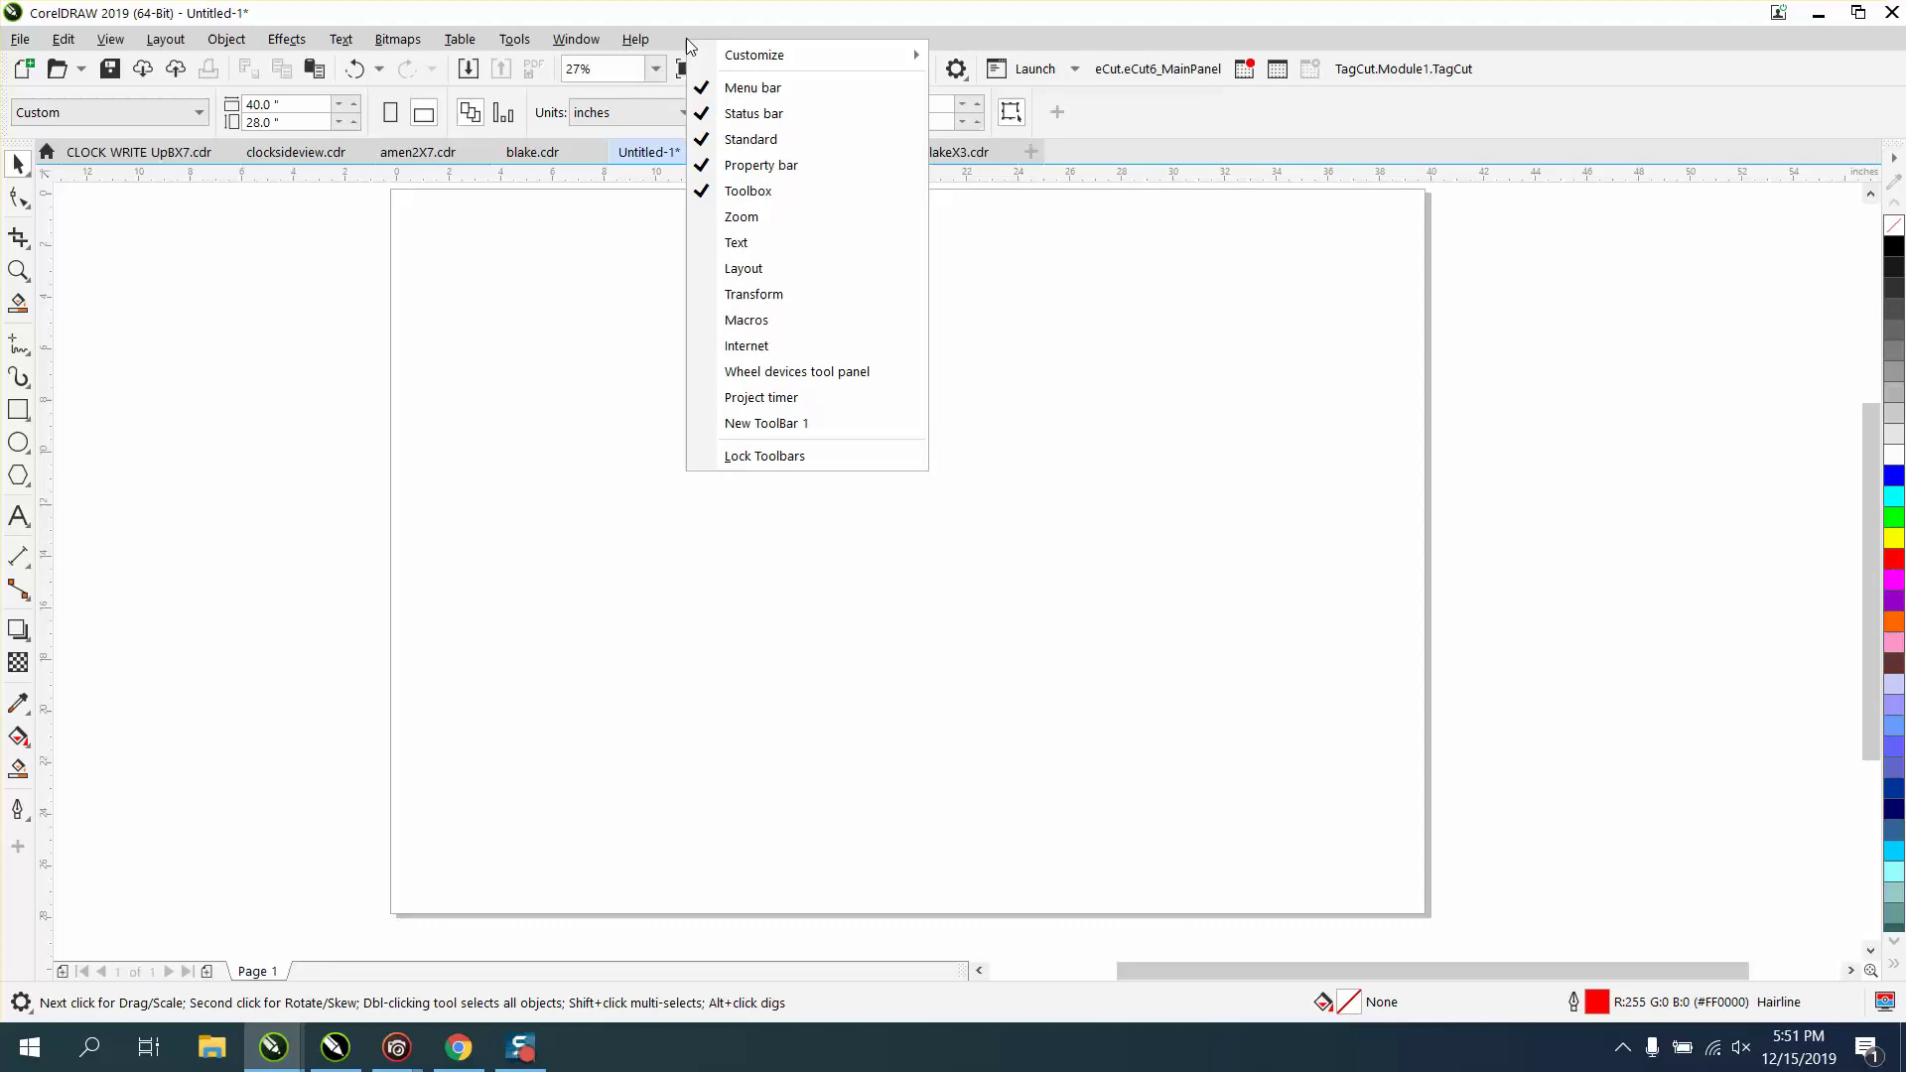
Lock the toolbars and unlock them again.
{"action": "left_click", "coordinate": [710, 457]}
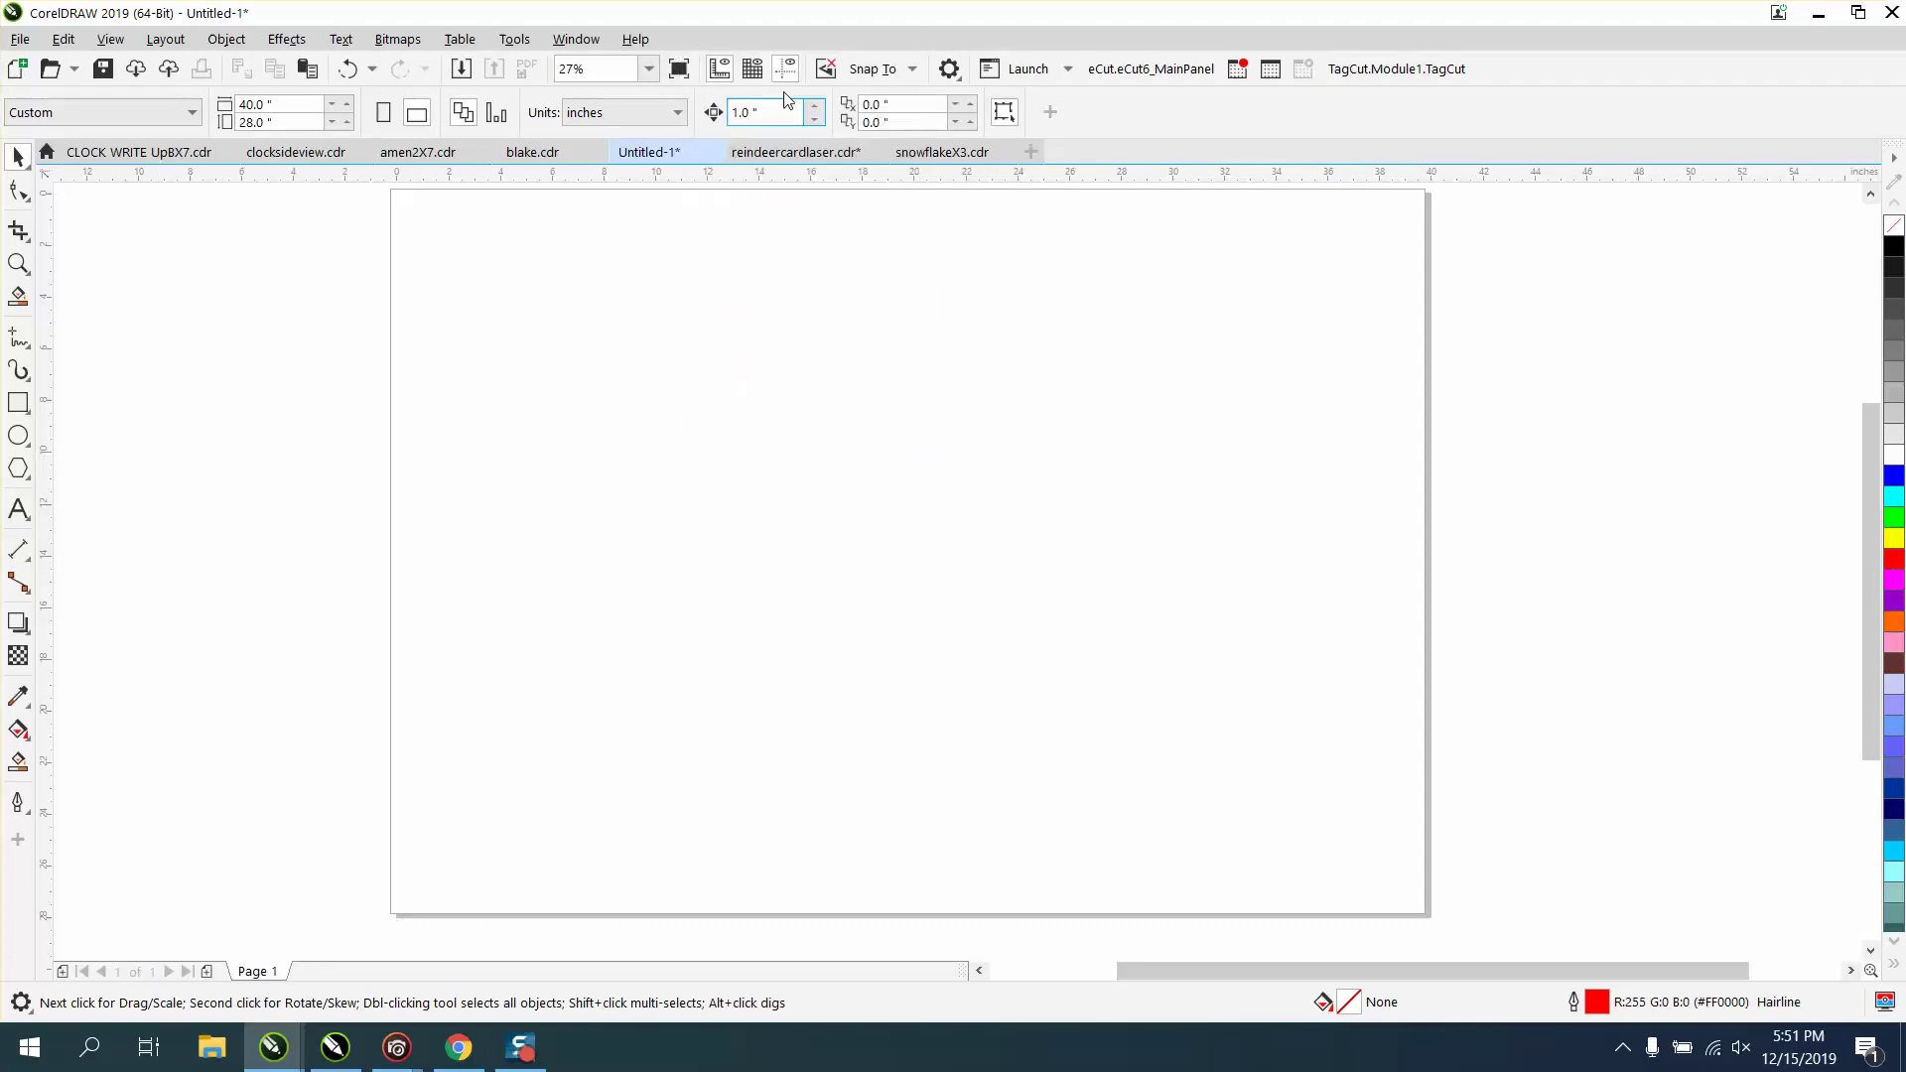
{"action": "right_click", "coordinate": [791, 44]}
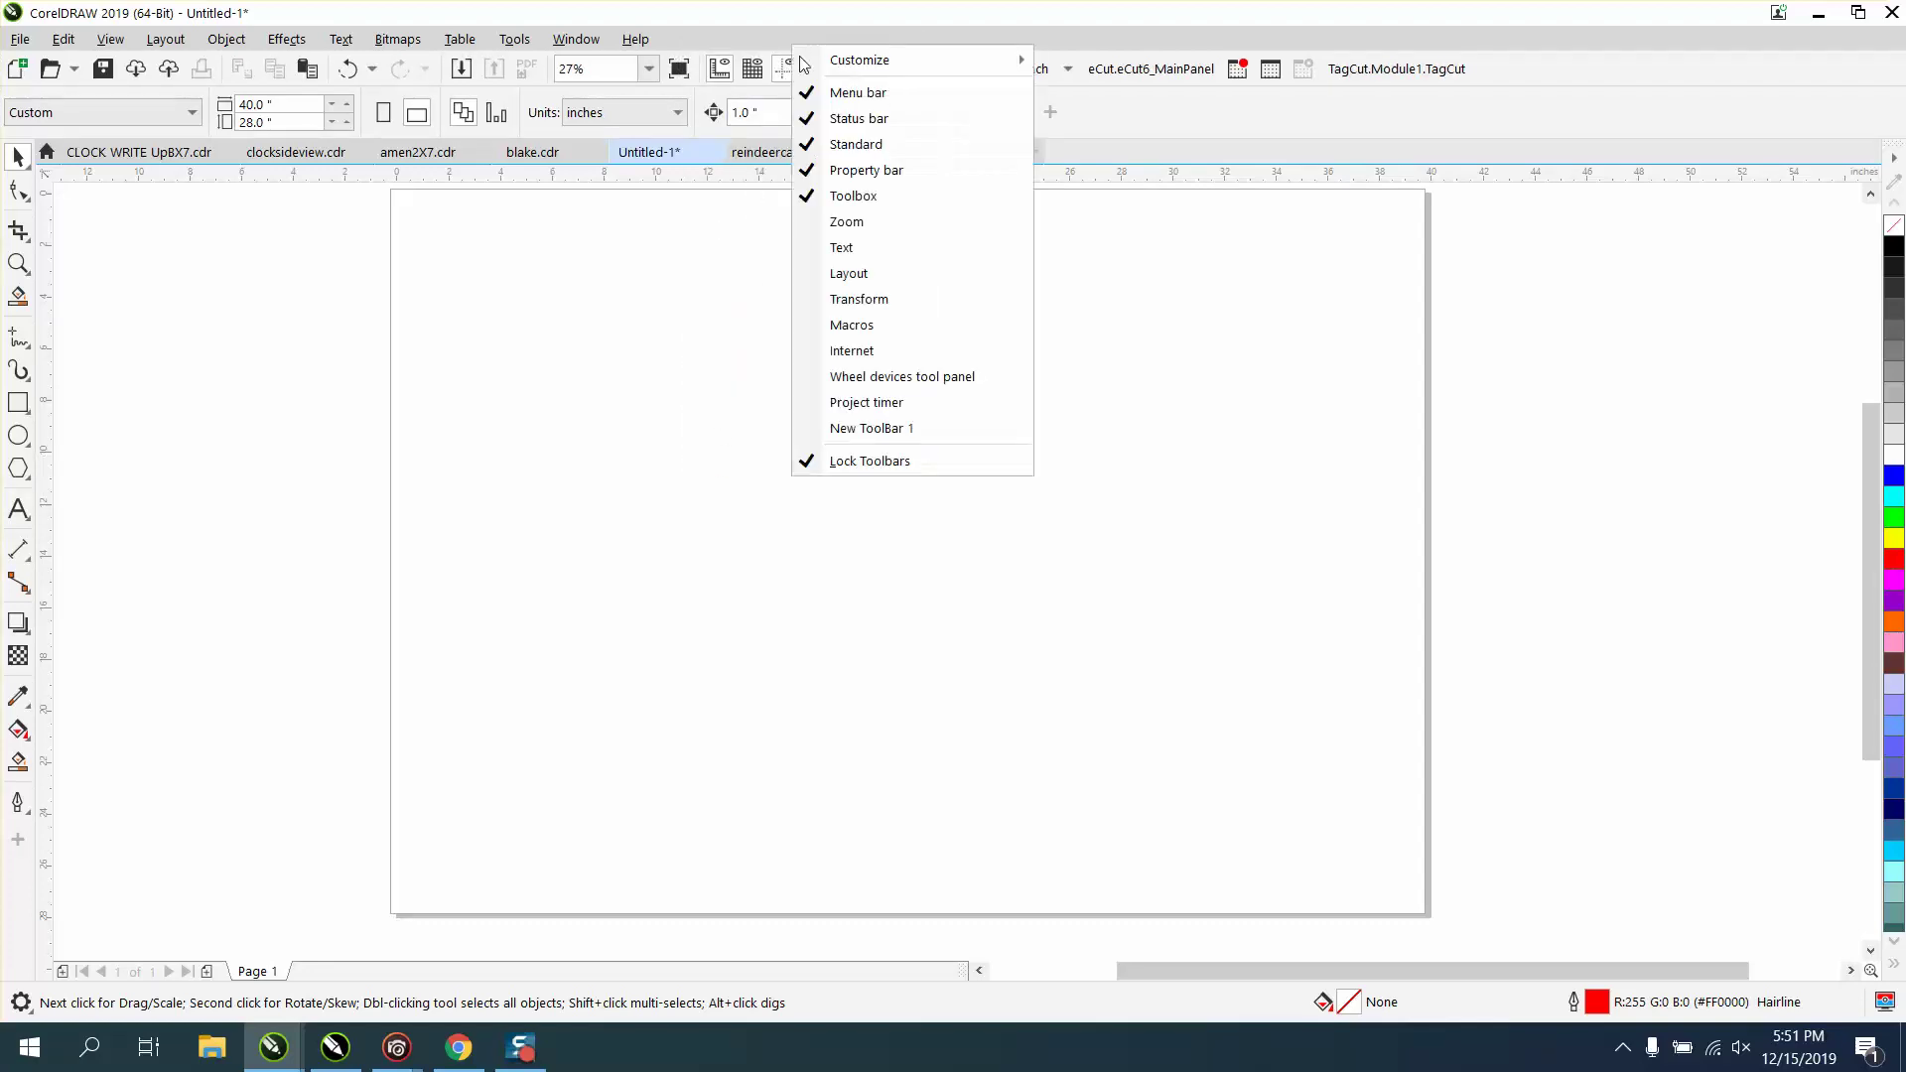
{"action": "left_click", "coordinate": [806, 462]}
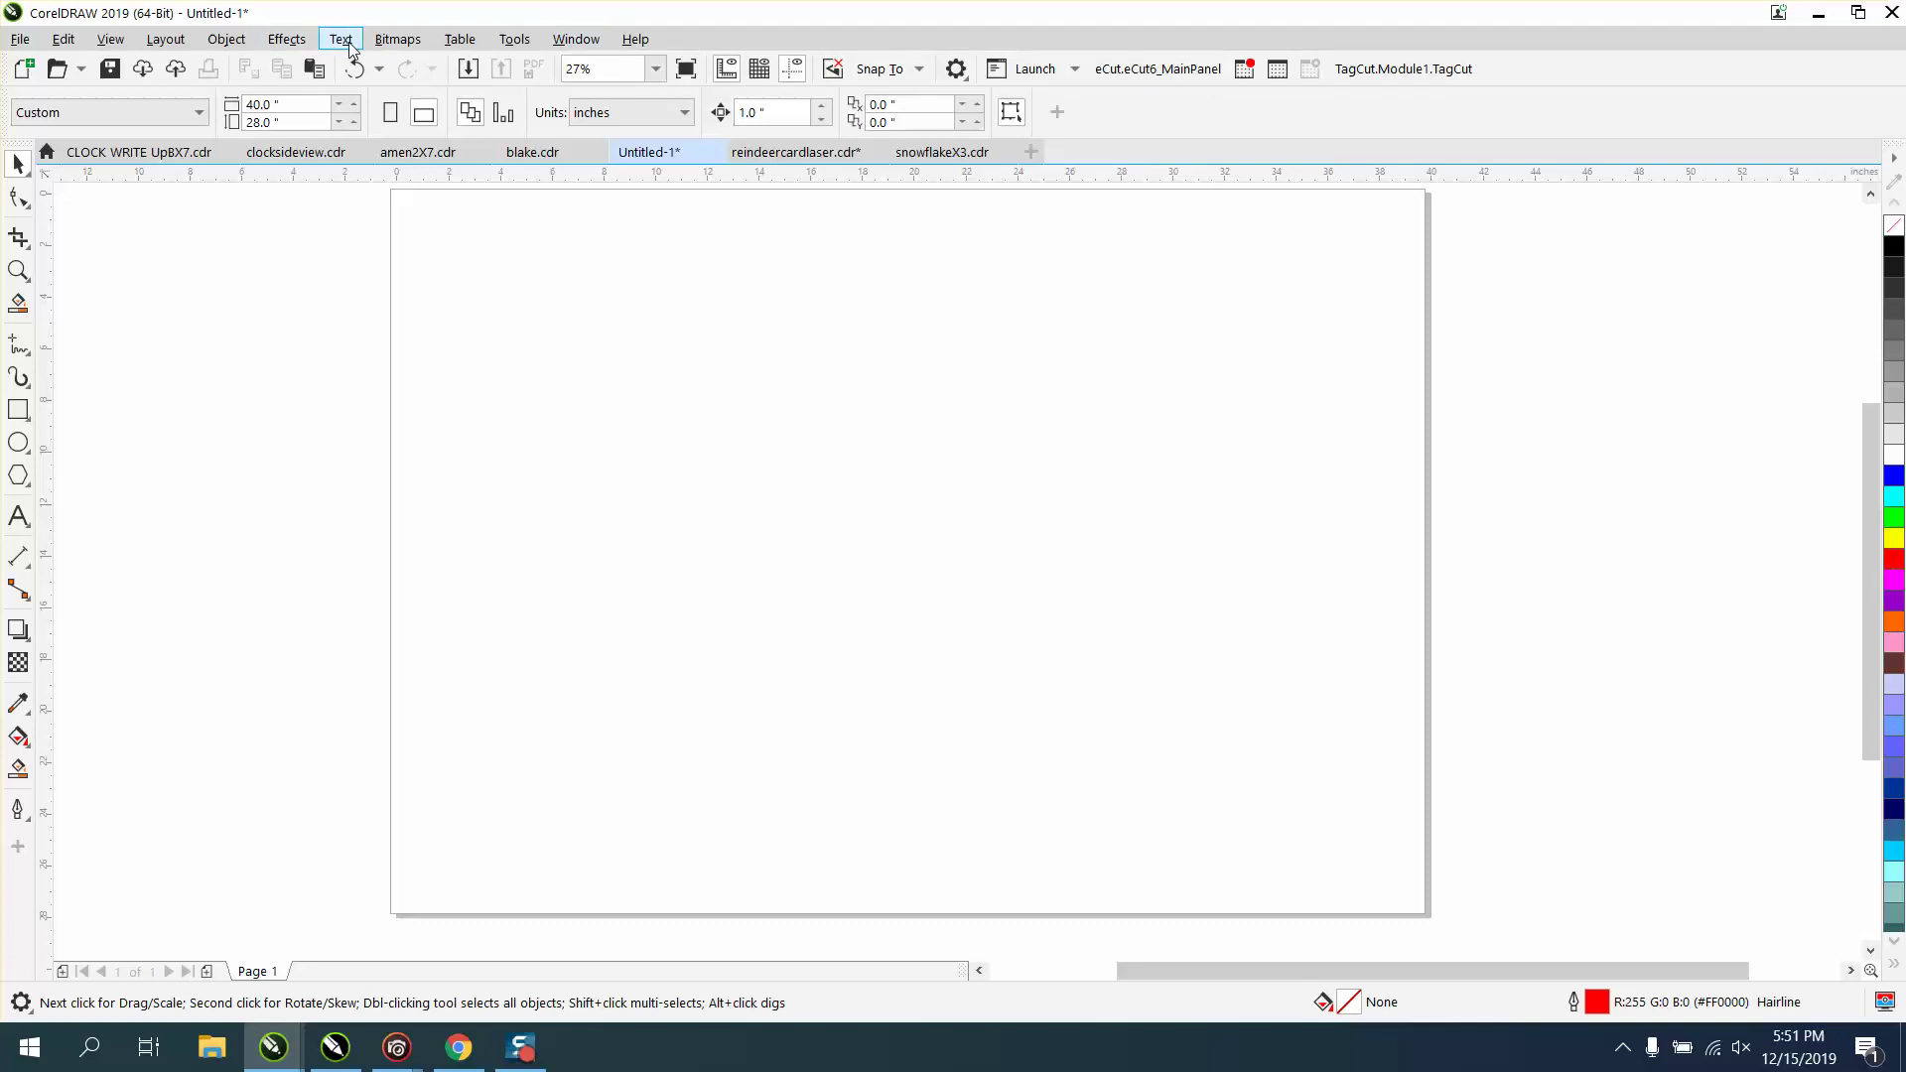
Move the Text menu to the end of the menu bar, directly after Help.
{"action": "left_click_drag", "start_coordinate": [357, 77], "coordinate": [698, 49]}
{"action": "left_click_drag", "start_coordinate": [342, 42], "coordinate": [344, 244]}
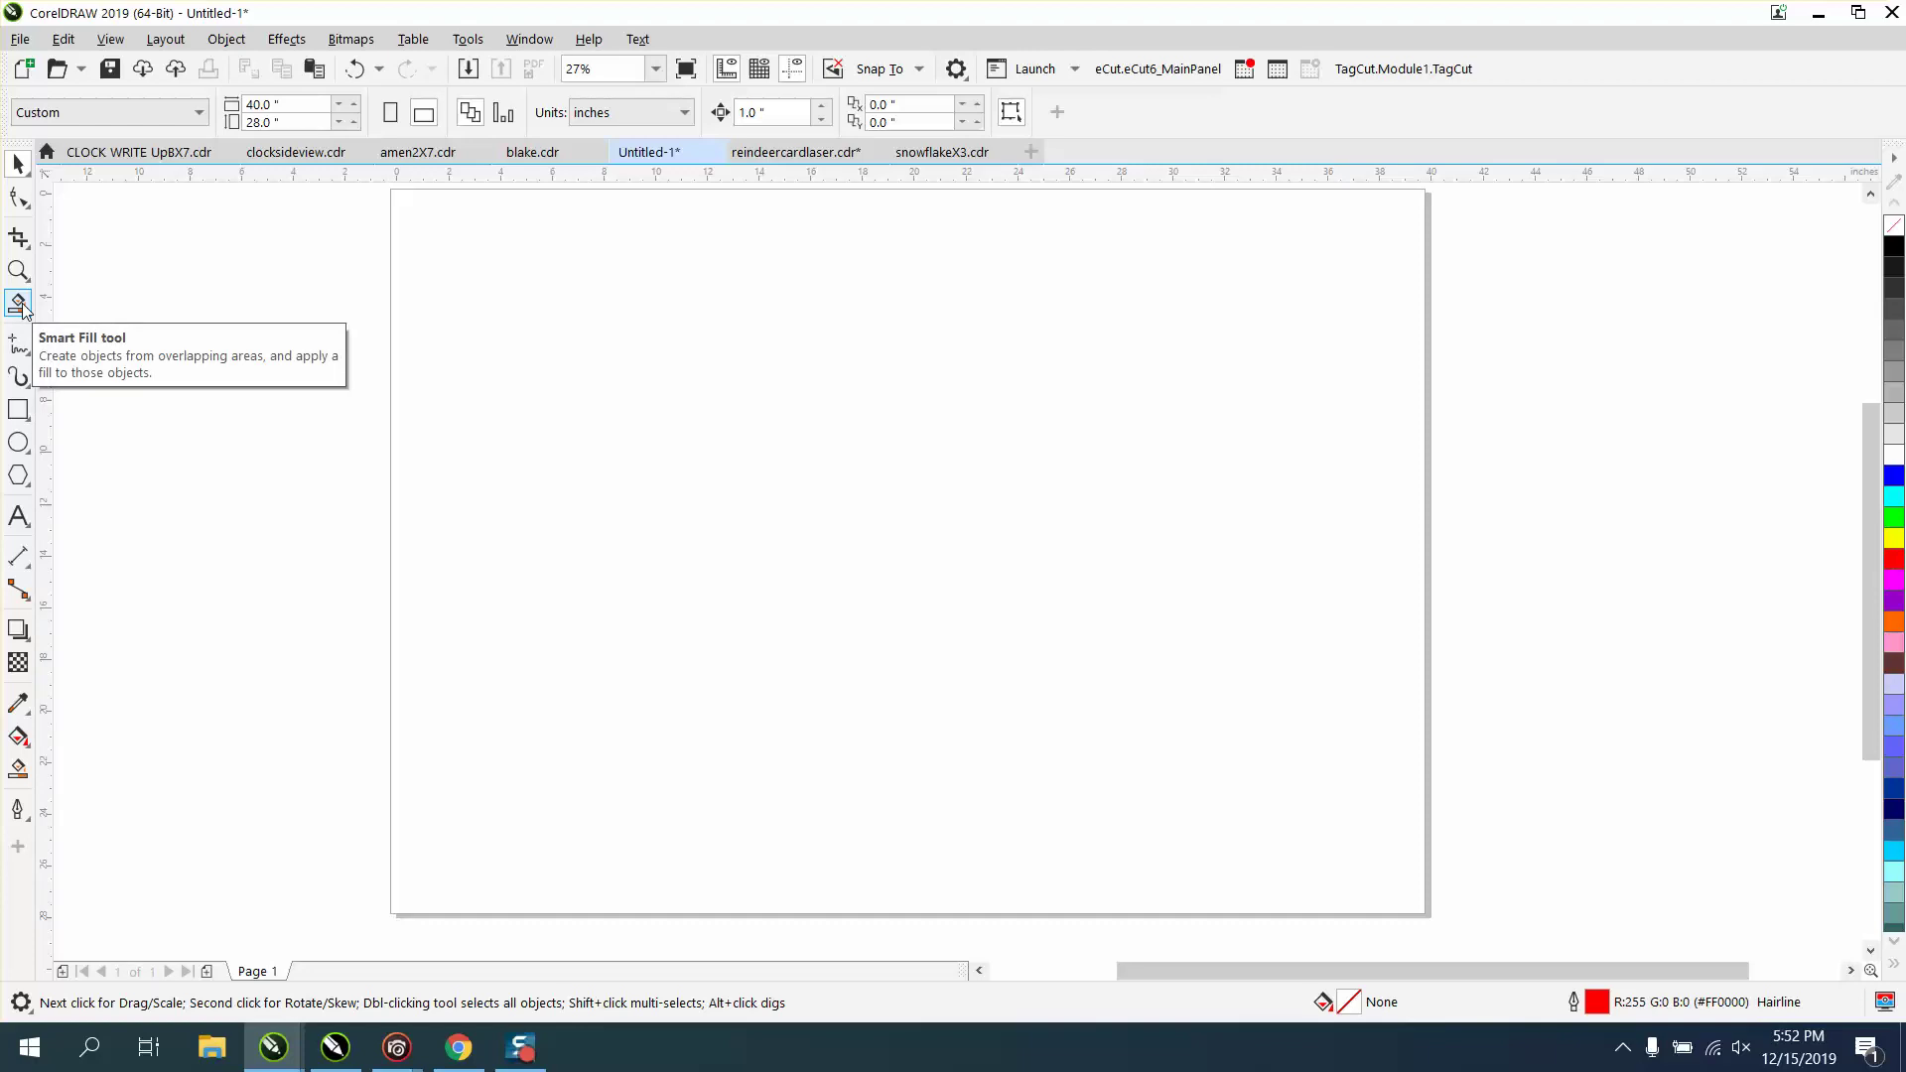
Remove the Smart Fill tool beneath the Zoom tool, and put a copy of the one beneath Interactive Fill in its place.
{"action": "left_click_drag", "start_coordinate": [21, 305], "coordinate": [171, 312]}
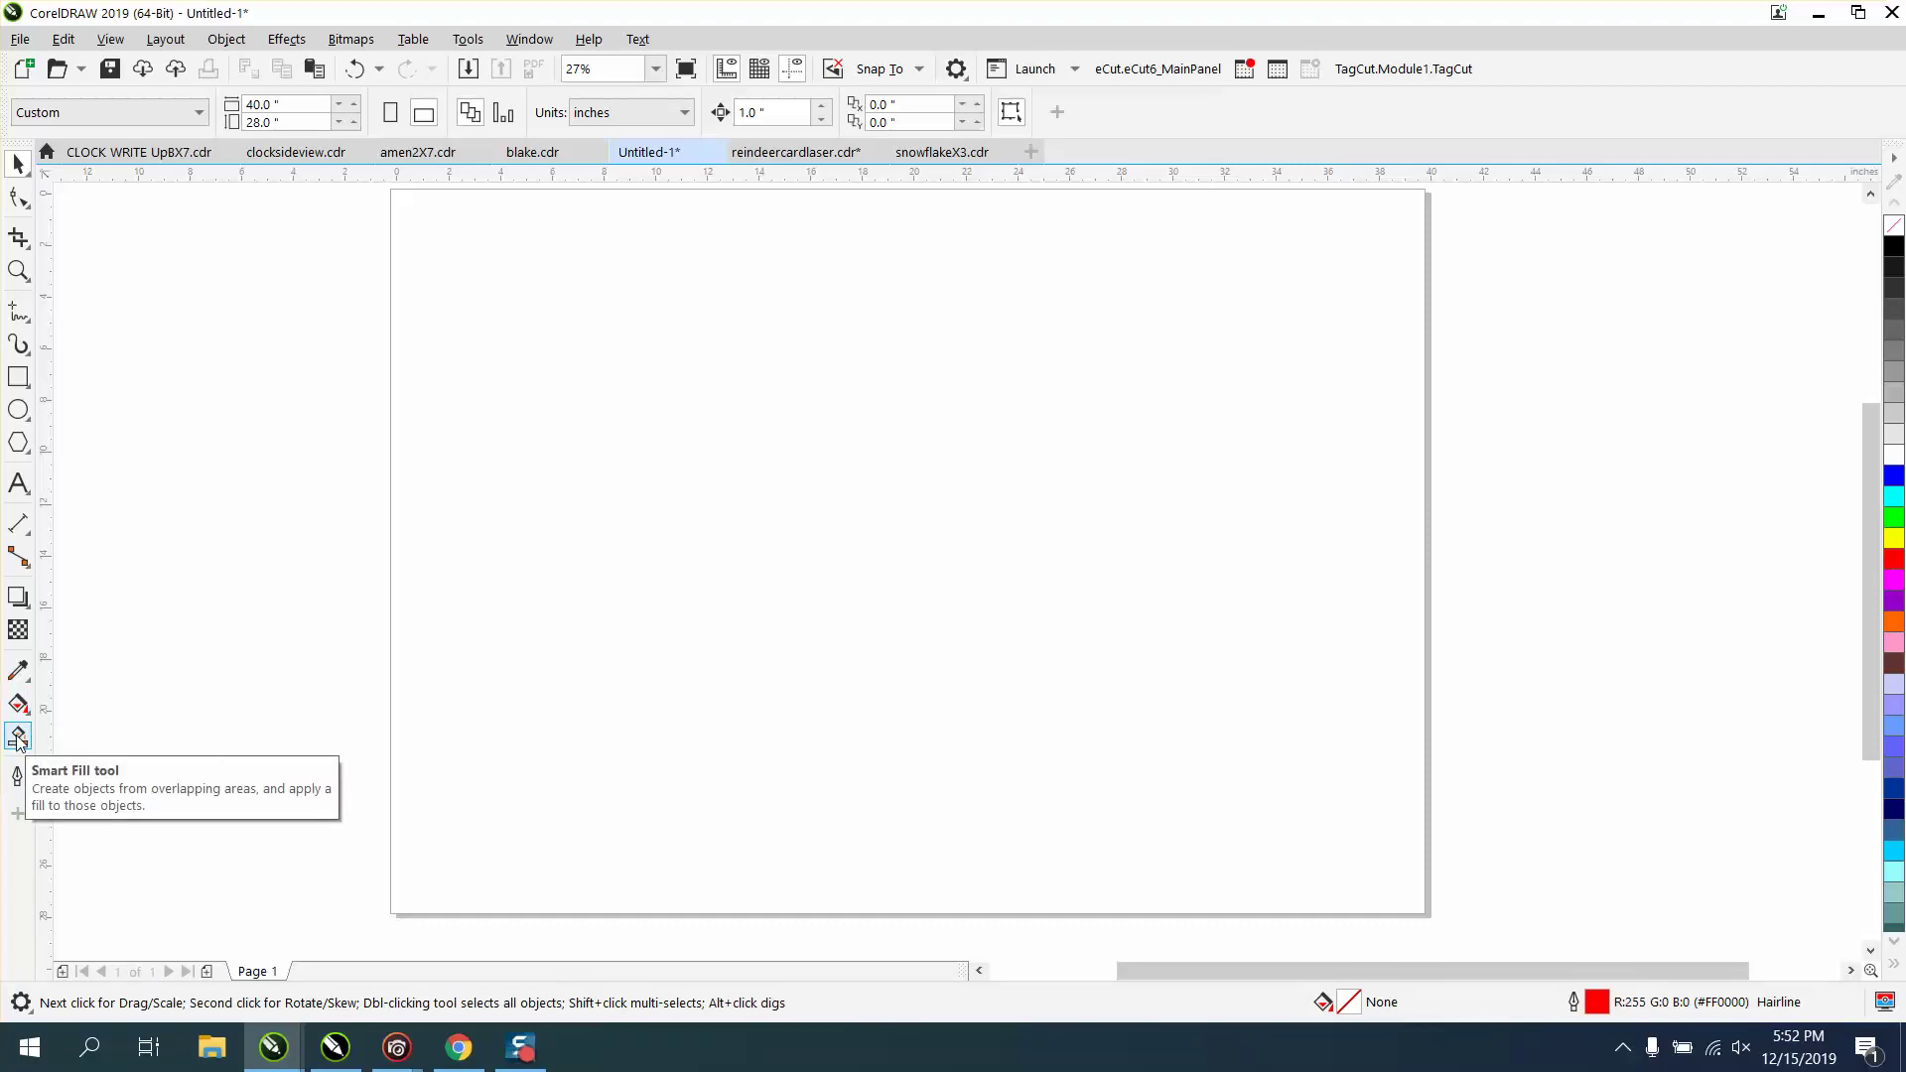
{"action": "mouse_move", "coordinate": [20, 739]}
{"action": "left_mouse_down"}
{"action": "mouse_move", "coordinate": [129, 725]}
{"action": "mouse_move", "coordinate": [186, 635]}
{"action": "mouse_move", "coordinate": [175, 357]}
{"action": "mouse_move", "coordinate": [119, 310]}
{"action": "mouse_move", "coordinate": [29, 298]}
{"action": "left_mouse_up"}
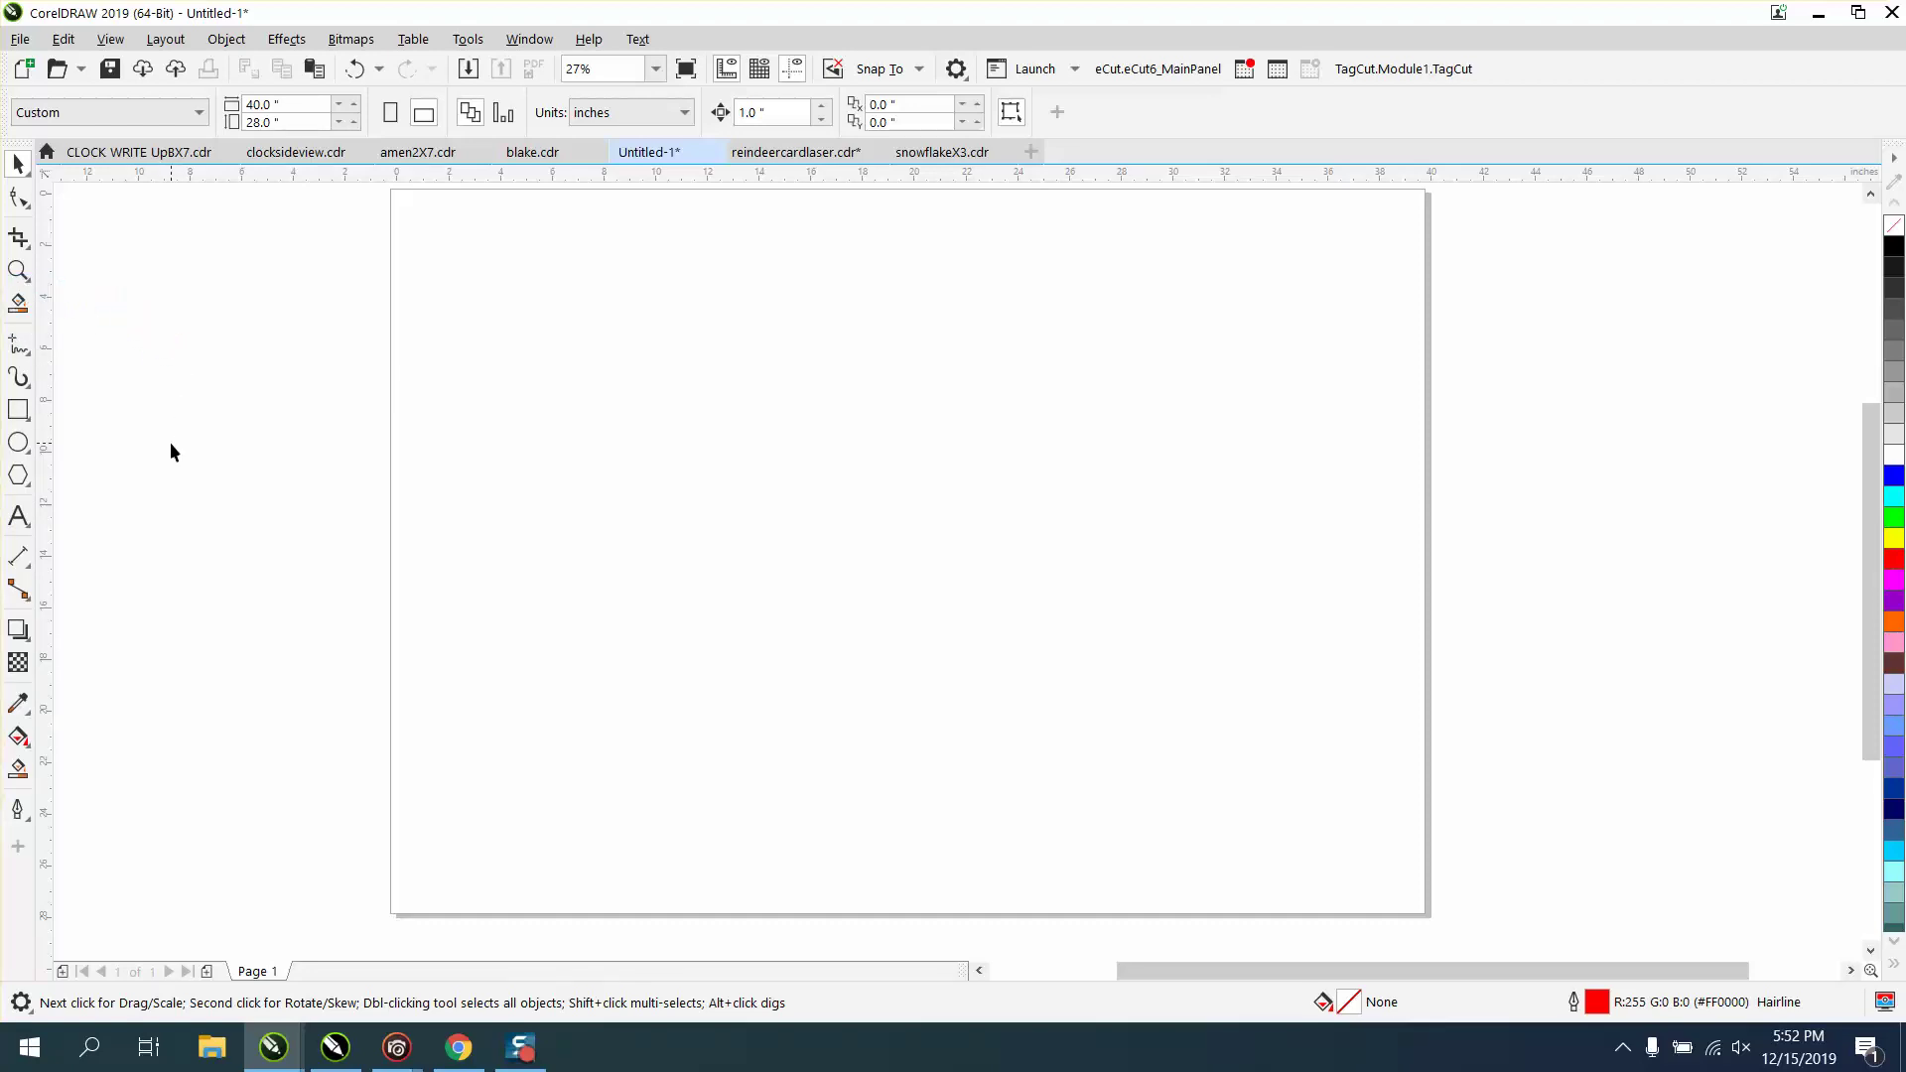
Save all current Document Options and Document Styles settings as the new document defaults.
{"action": "left_click", "coordinate": [468, 39]}
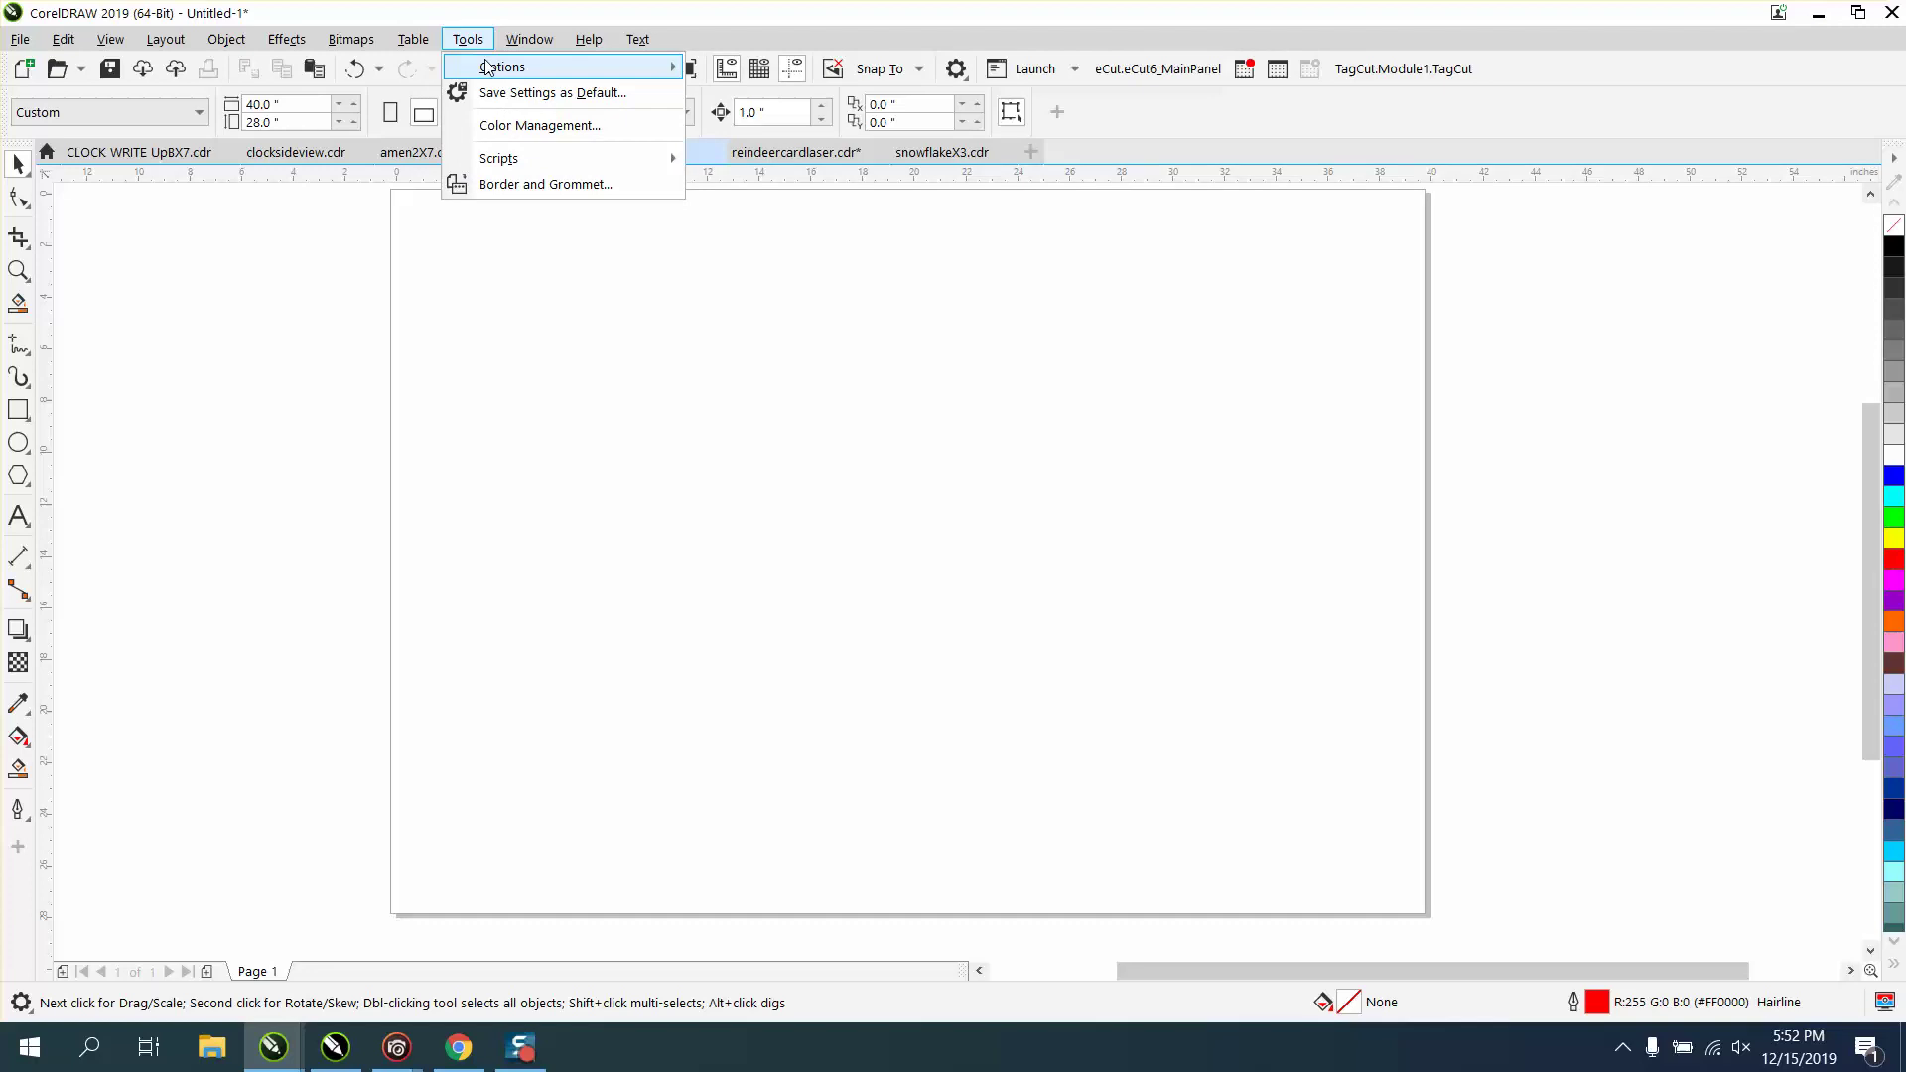
{"action": "mouse_move", "coordinate": [494, 78]}
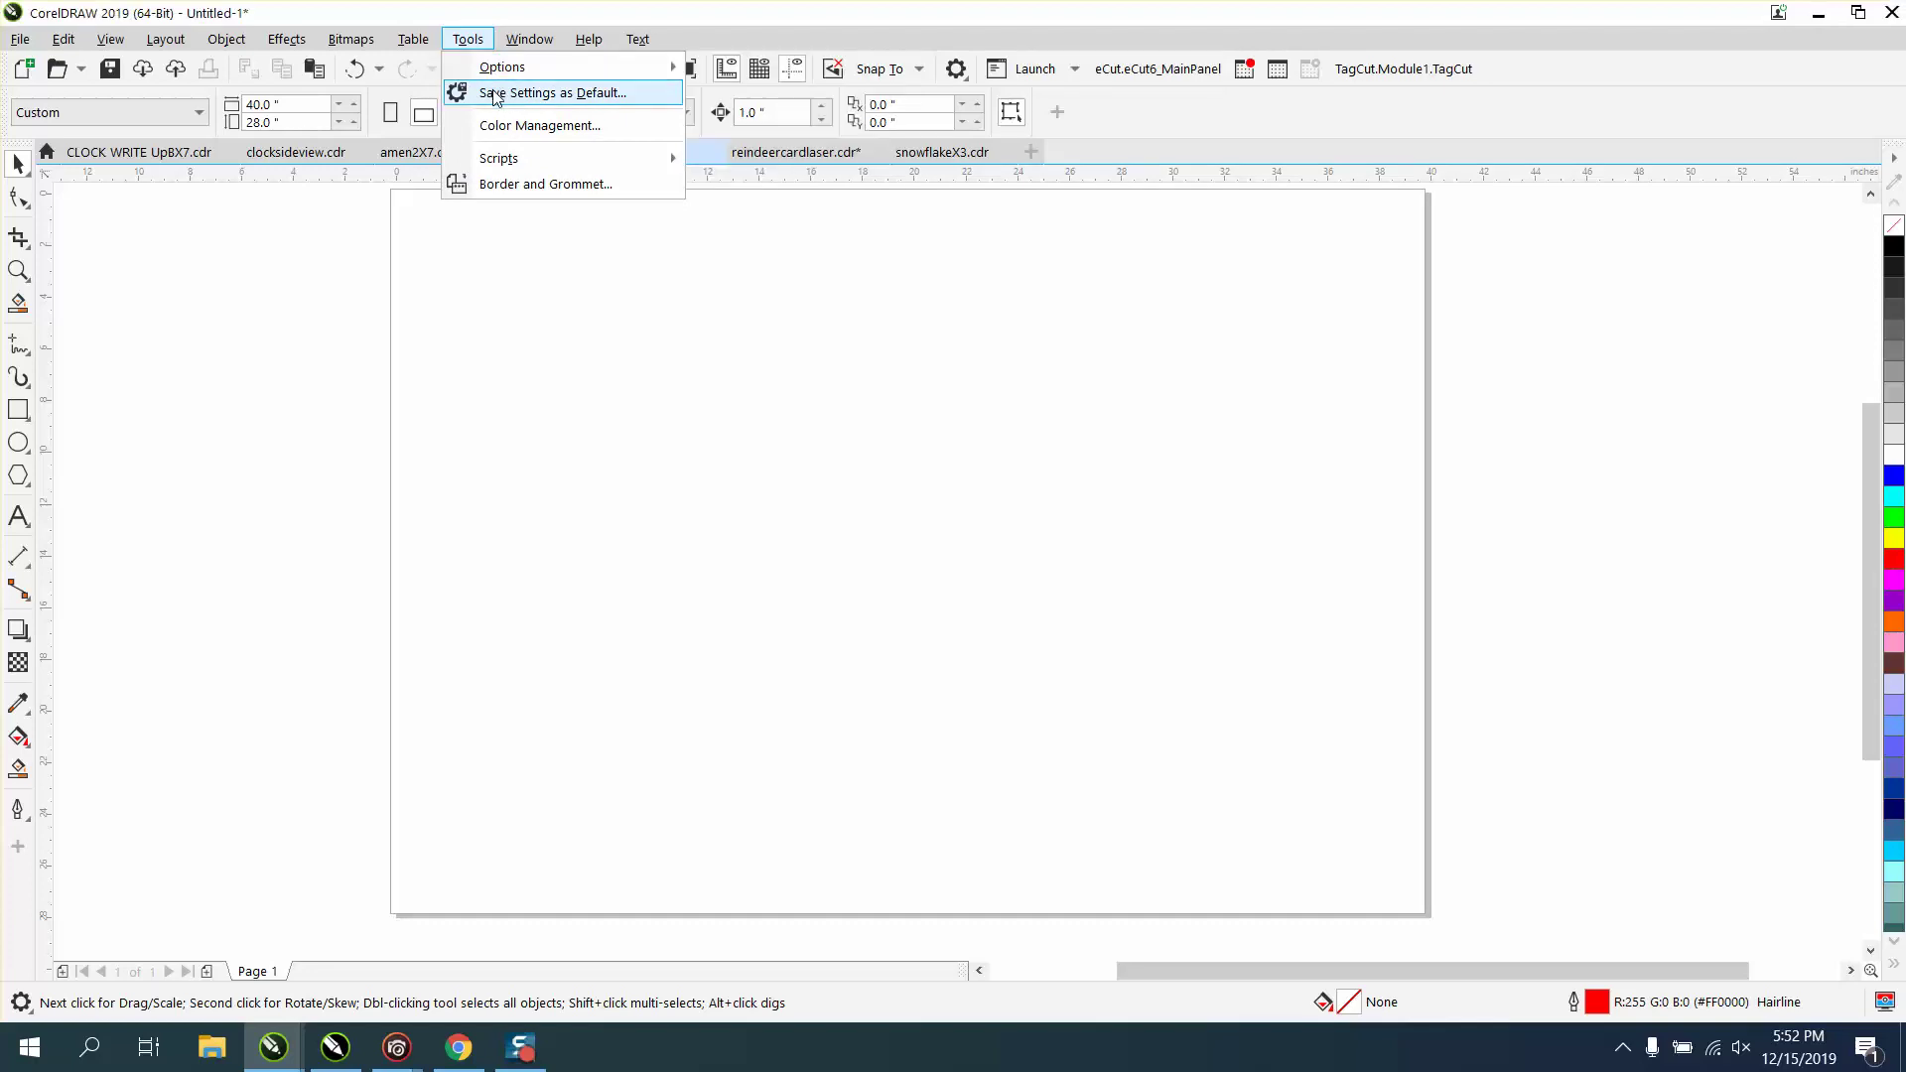
{"action": "left_click", "coordinate": [494, 93]}
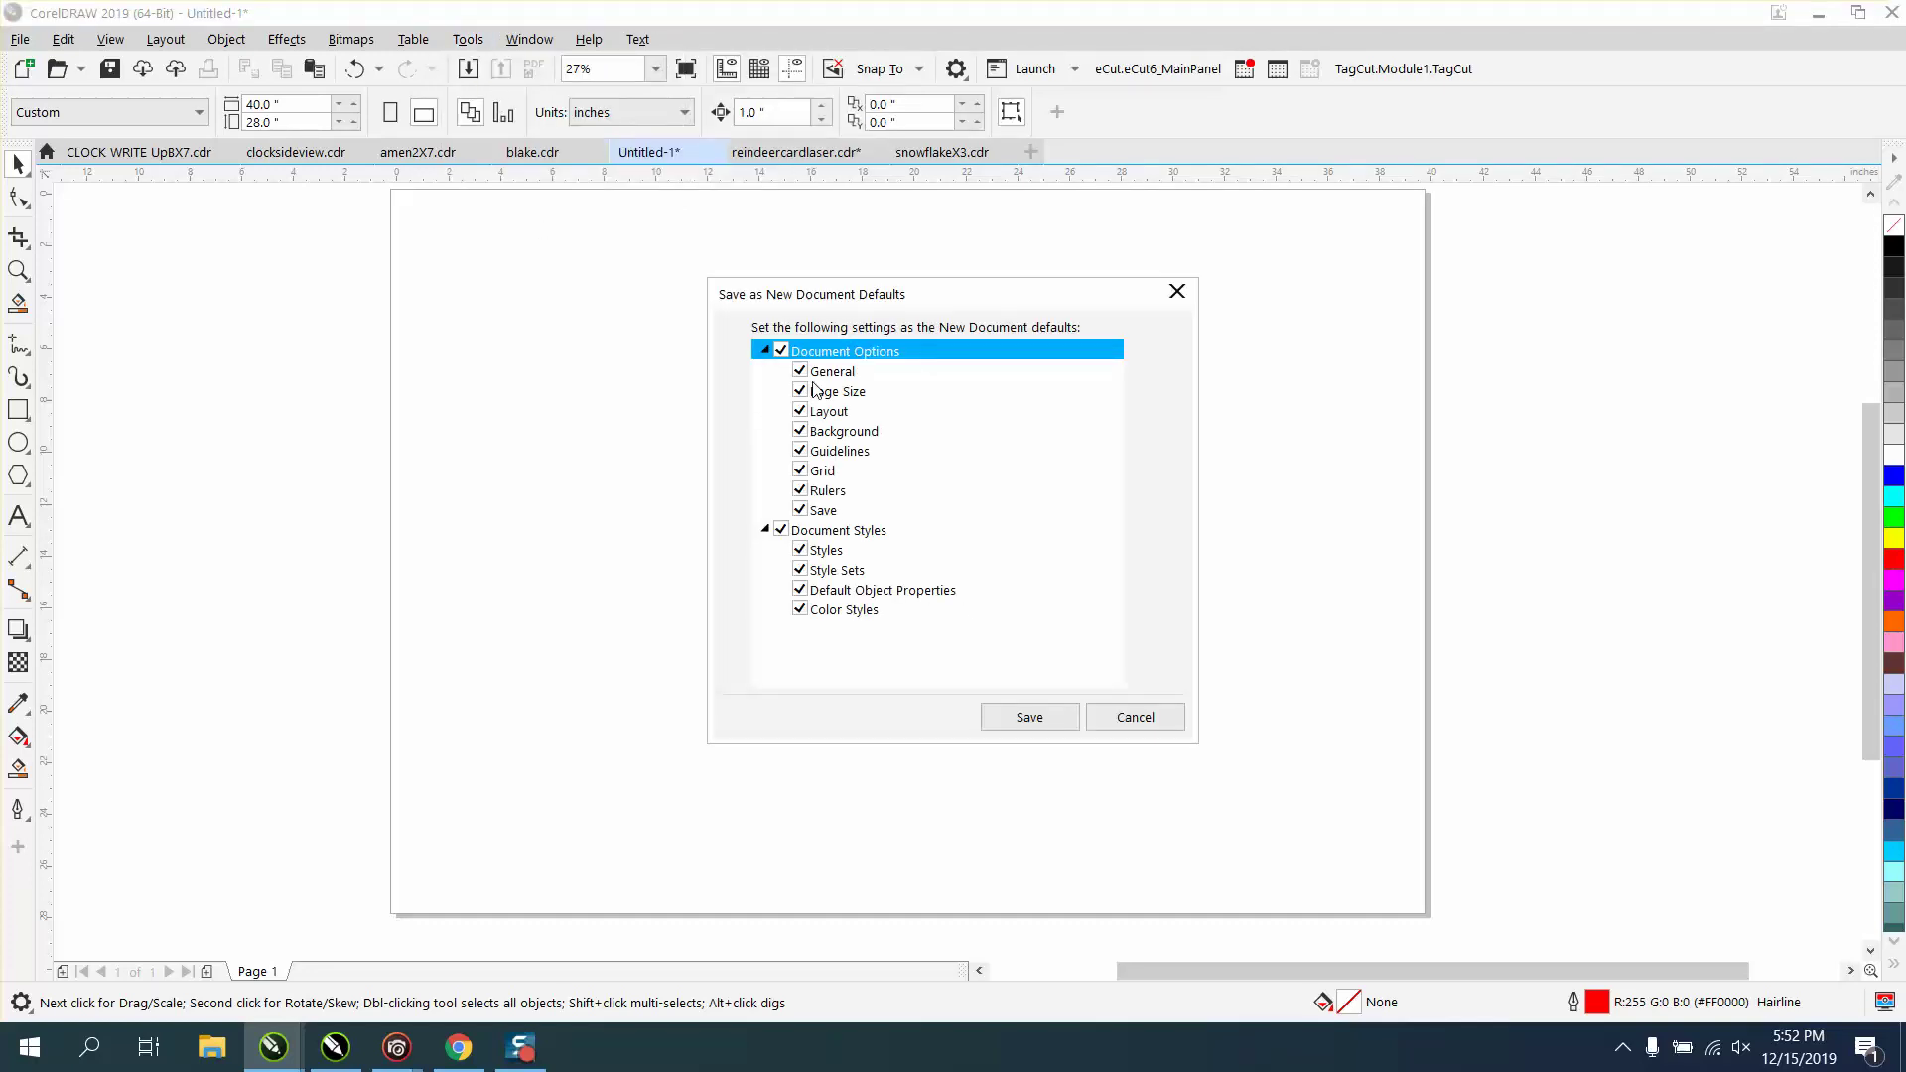
{"action": "left_click", "coordinate": [1045, 719]}
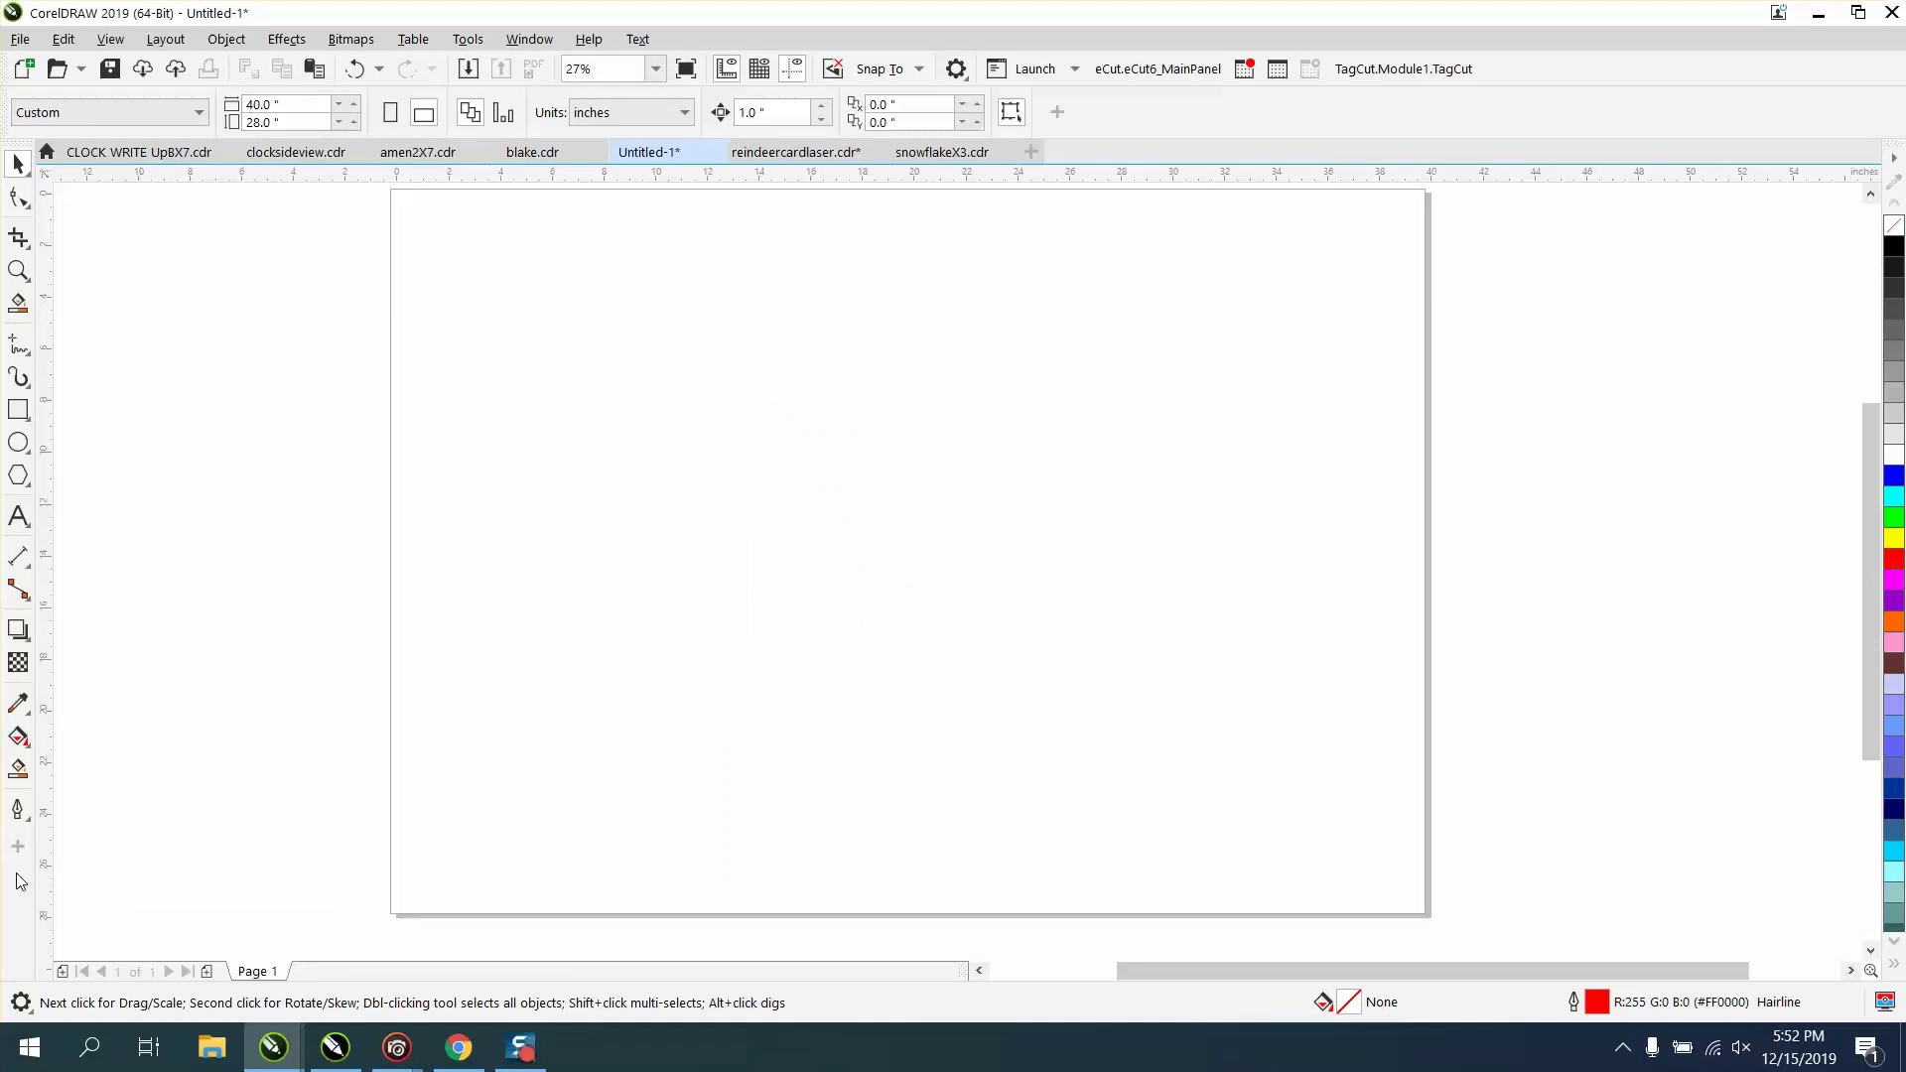
Lock the toolbars and remove the Transparency tool from the toolbox.
{"action": "right_click", "coordinate": [20, 871]}
{"action": "left_click", "coordinate": [56, 862]}
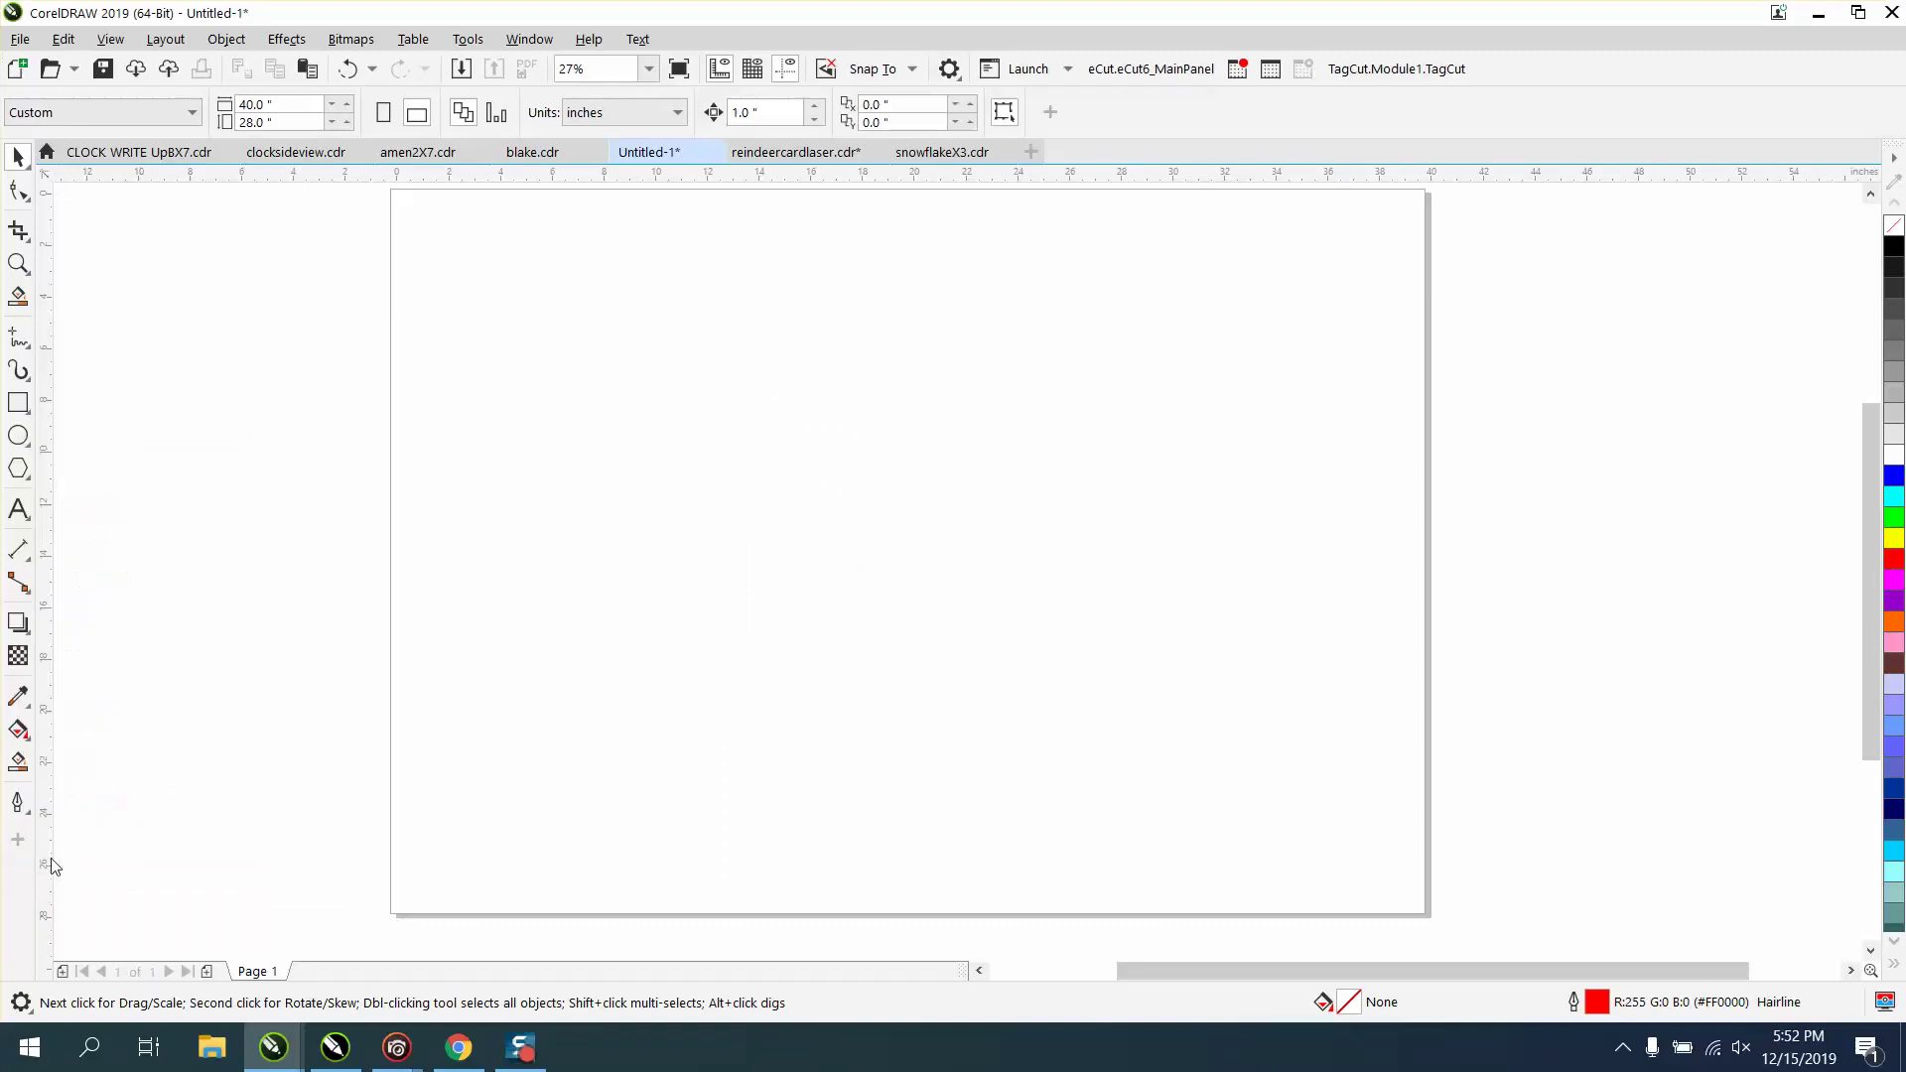
{"action": "left_click", "coordinate": [19, 843]}
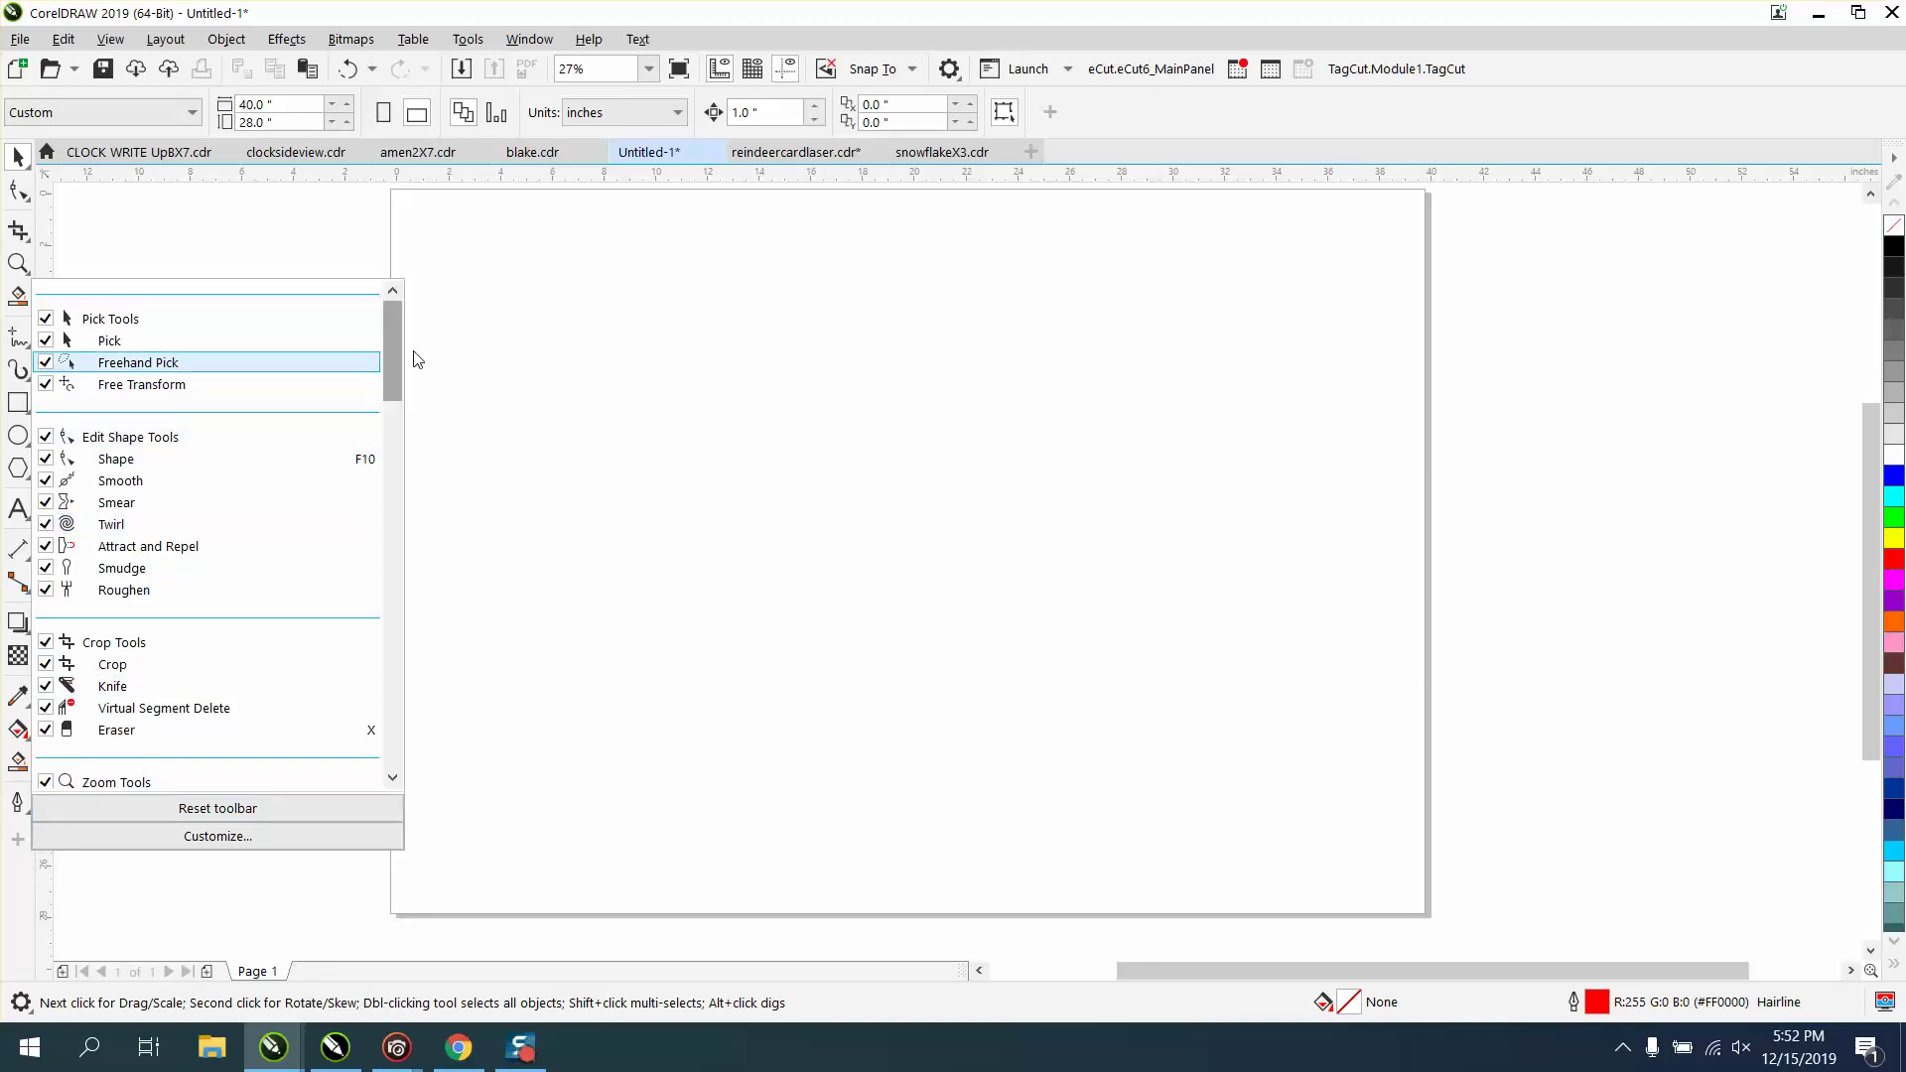
{"action": "left_click_drag", "start_coordinate": [396, 349], "coordinate": [384, 471]}
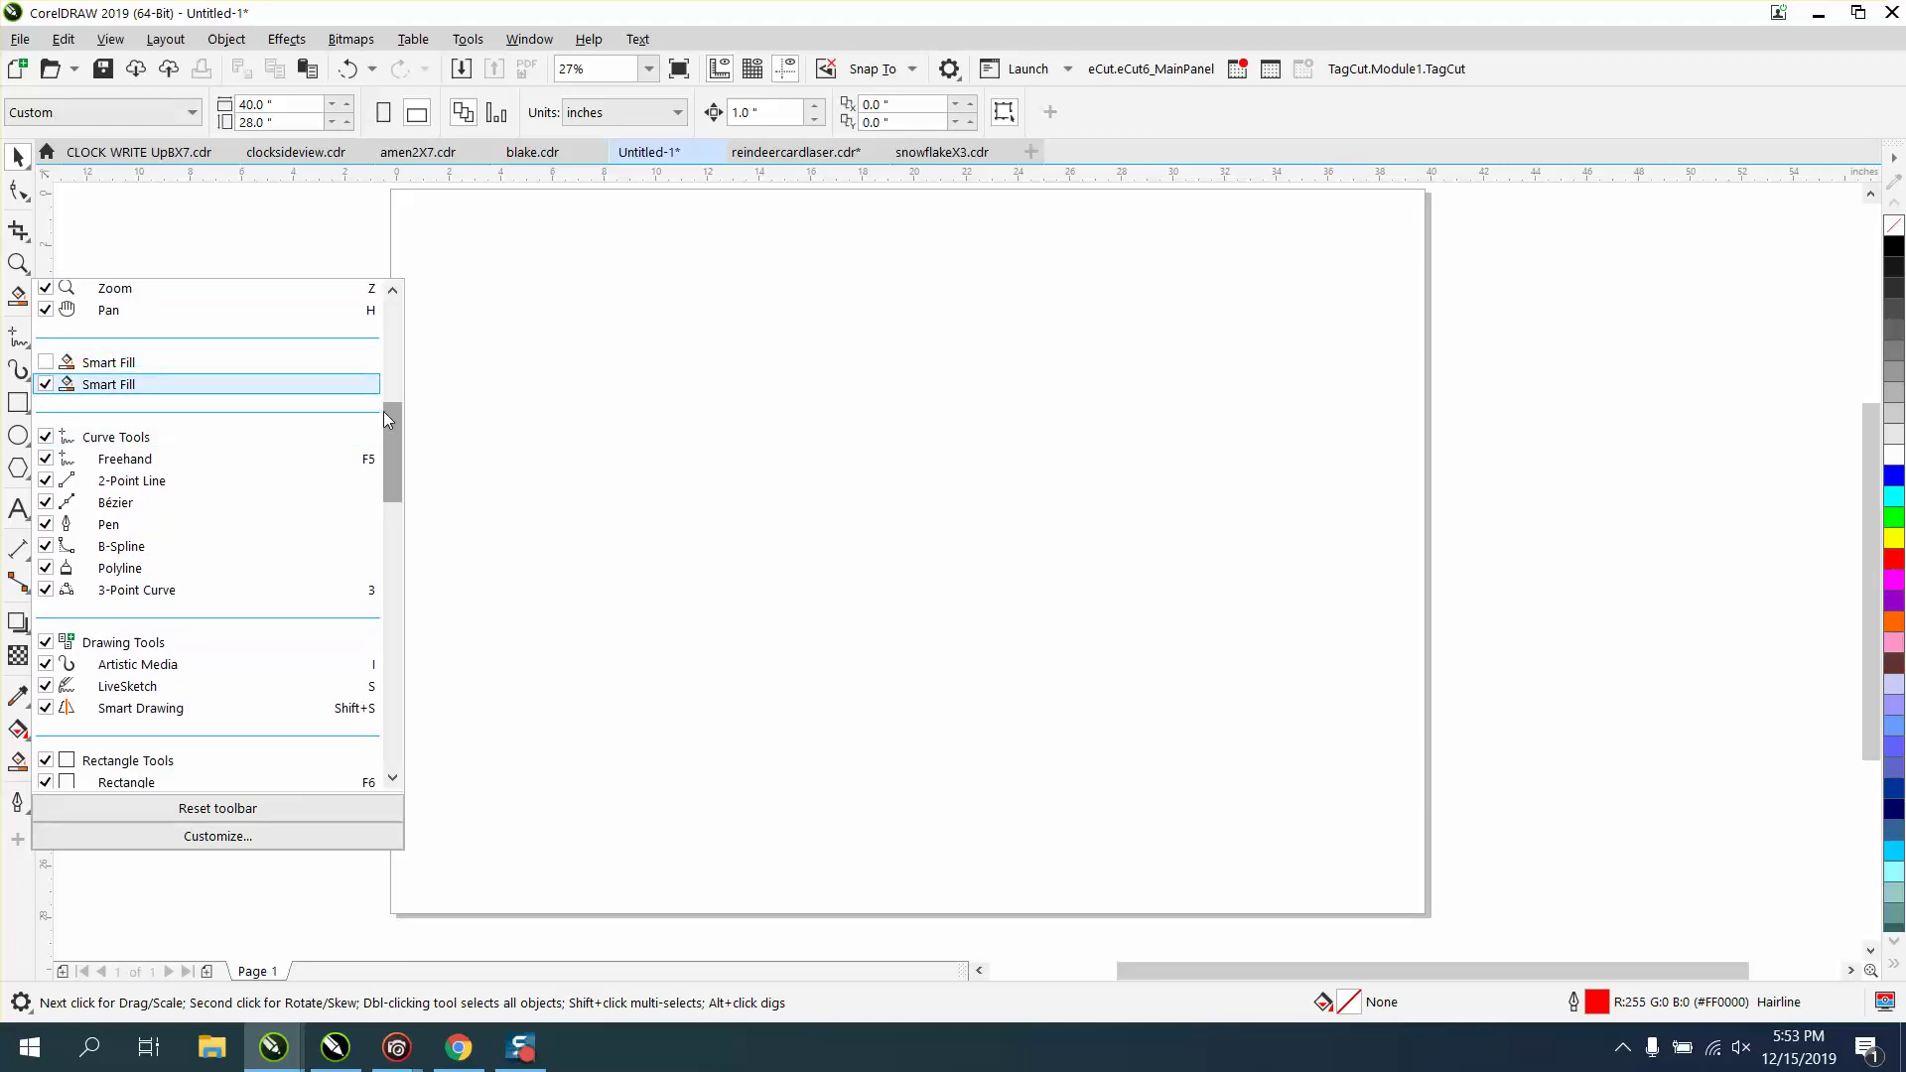
{"action": "left_click_drag", "start_coordinate": [390, 420], "coordinate": [395, 647]}
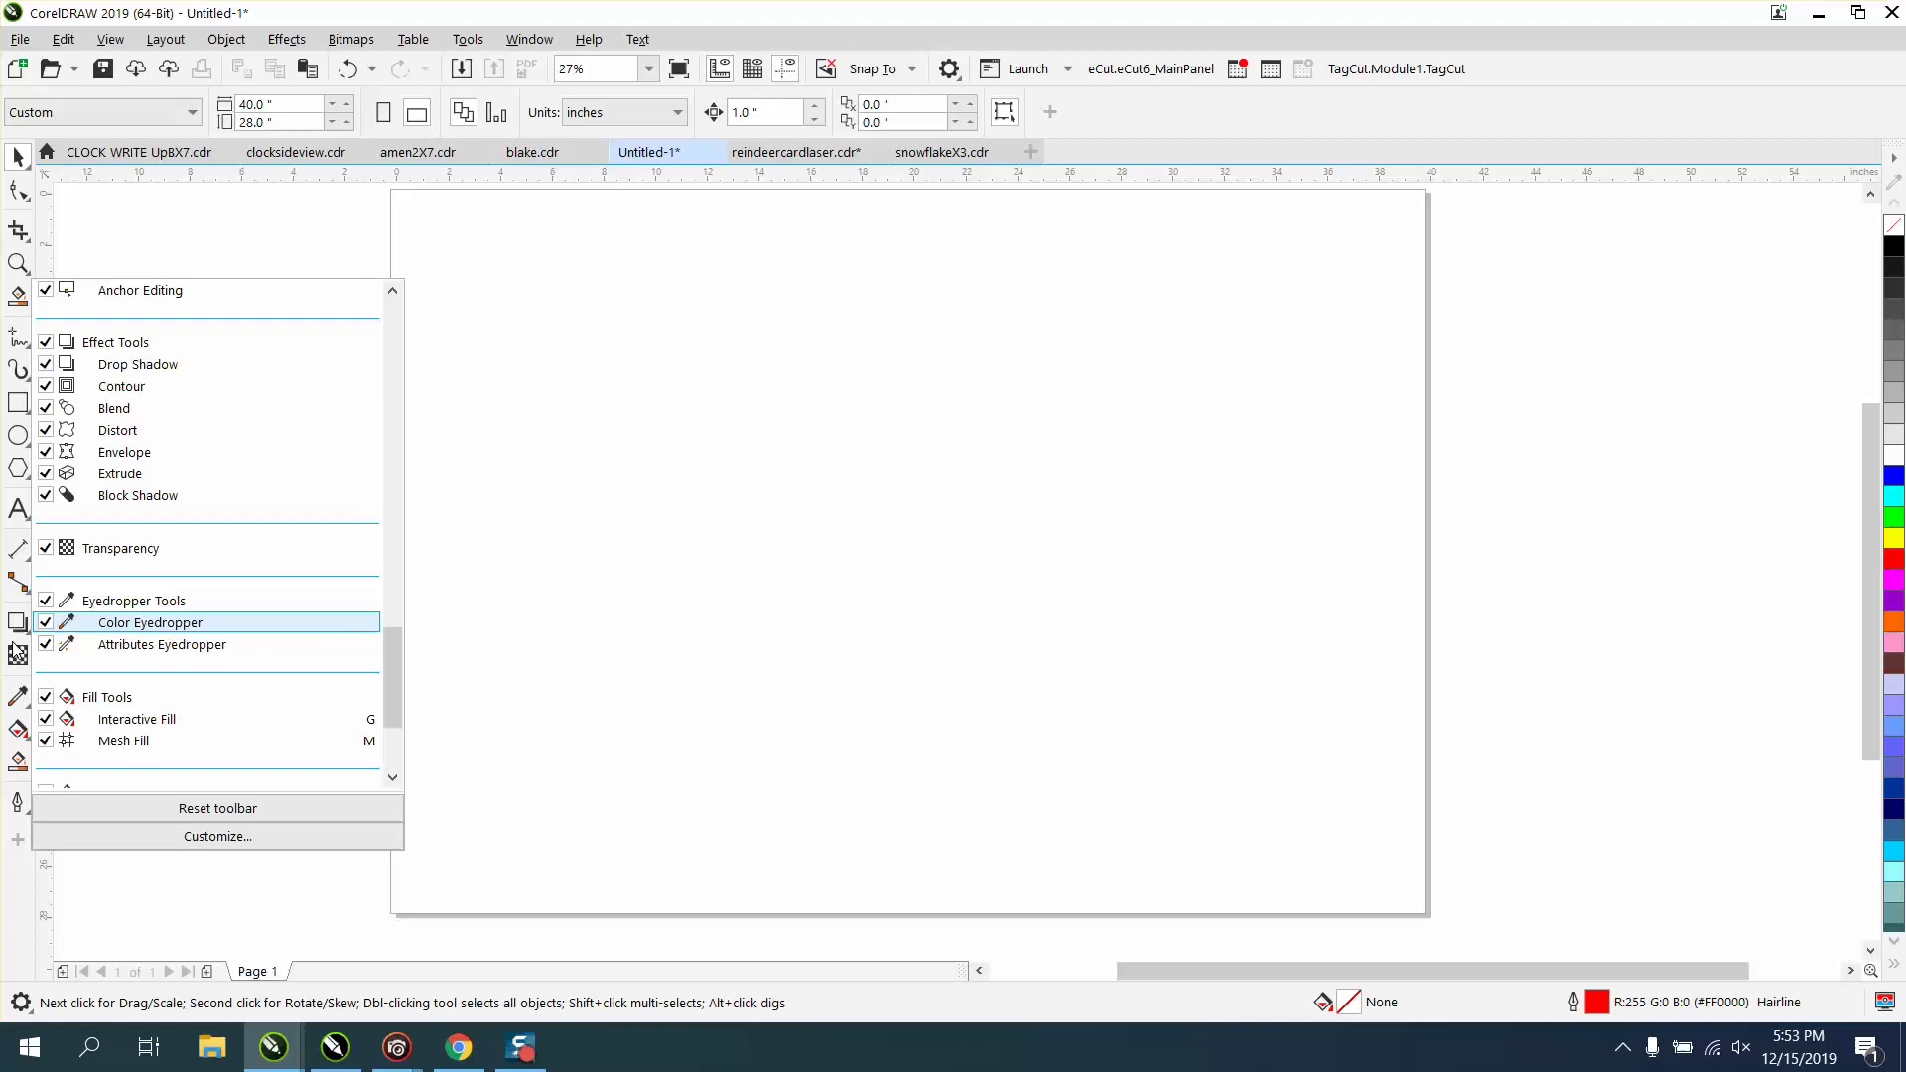
{"action": "key", "text": "Up"}
{"action": "key", "text": "Up"}
{"action": "key", "text": "space"}
{"action": "key", "text": "Down"}
{"action": "key", "text": "Down"}
{"action": "key", "text": "Down"}
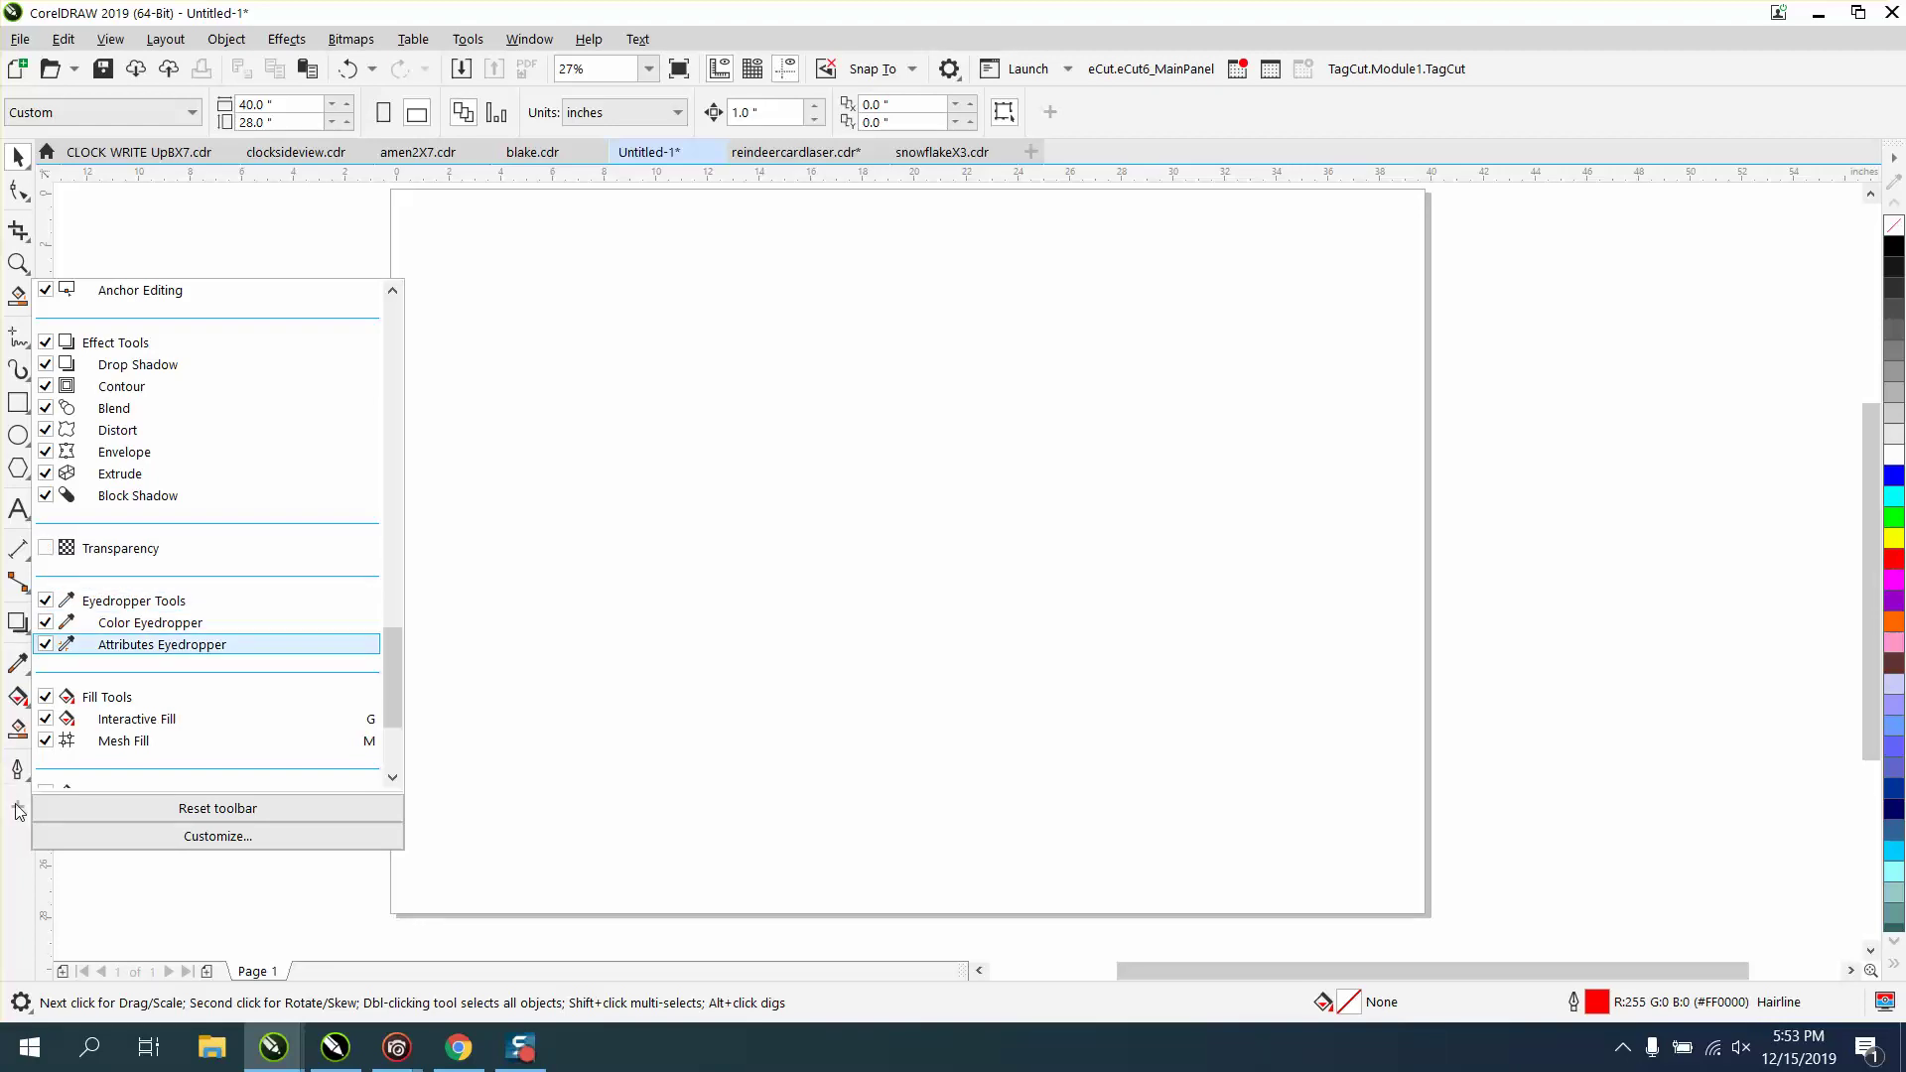
{"action": "key", "text": "Down"}
{"action": "key", "text": "Up"}
Examine the Outline Tools entries in the toolbox's list of available tools.
{"action": "left_click_drag", "start_coordinate": [390, 665], "coordinate": [389, 706]}
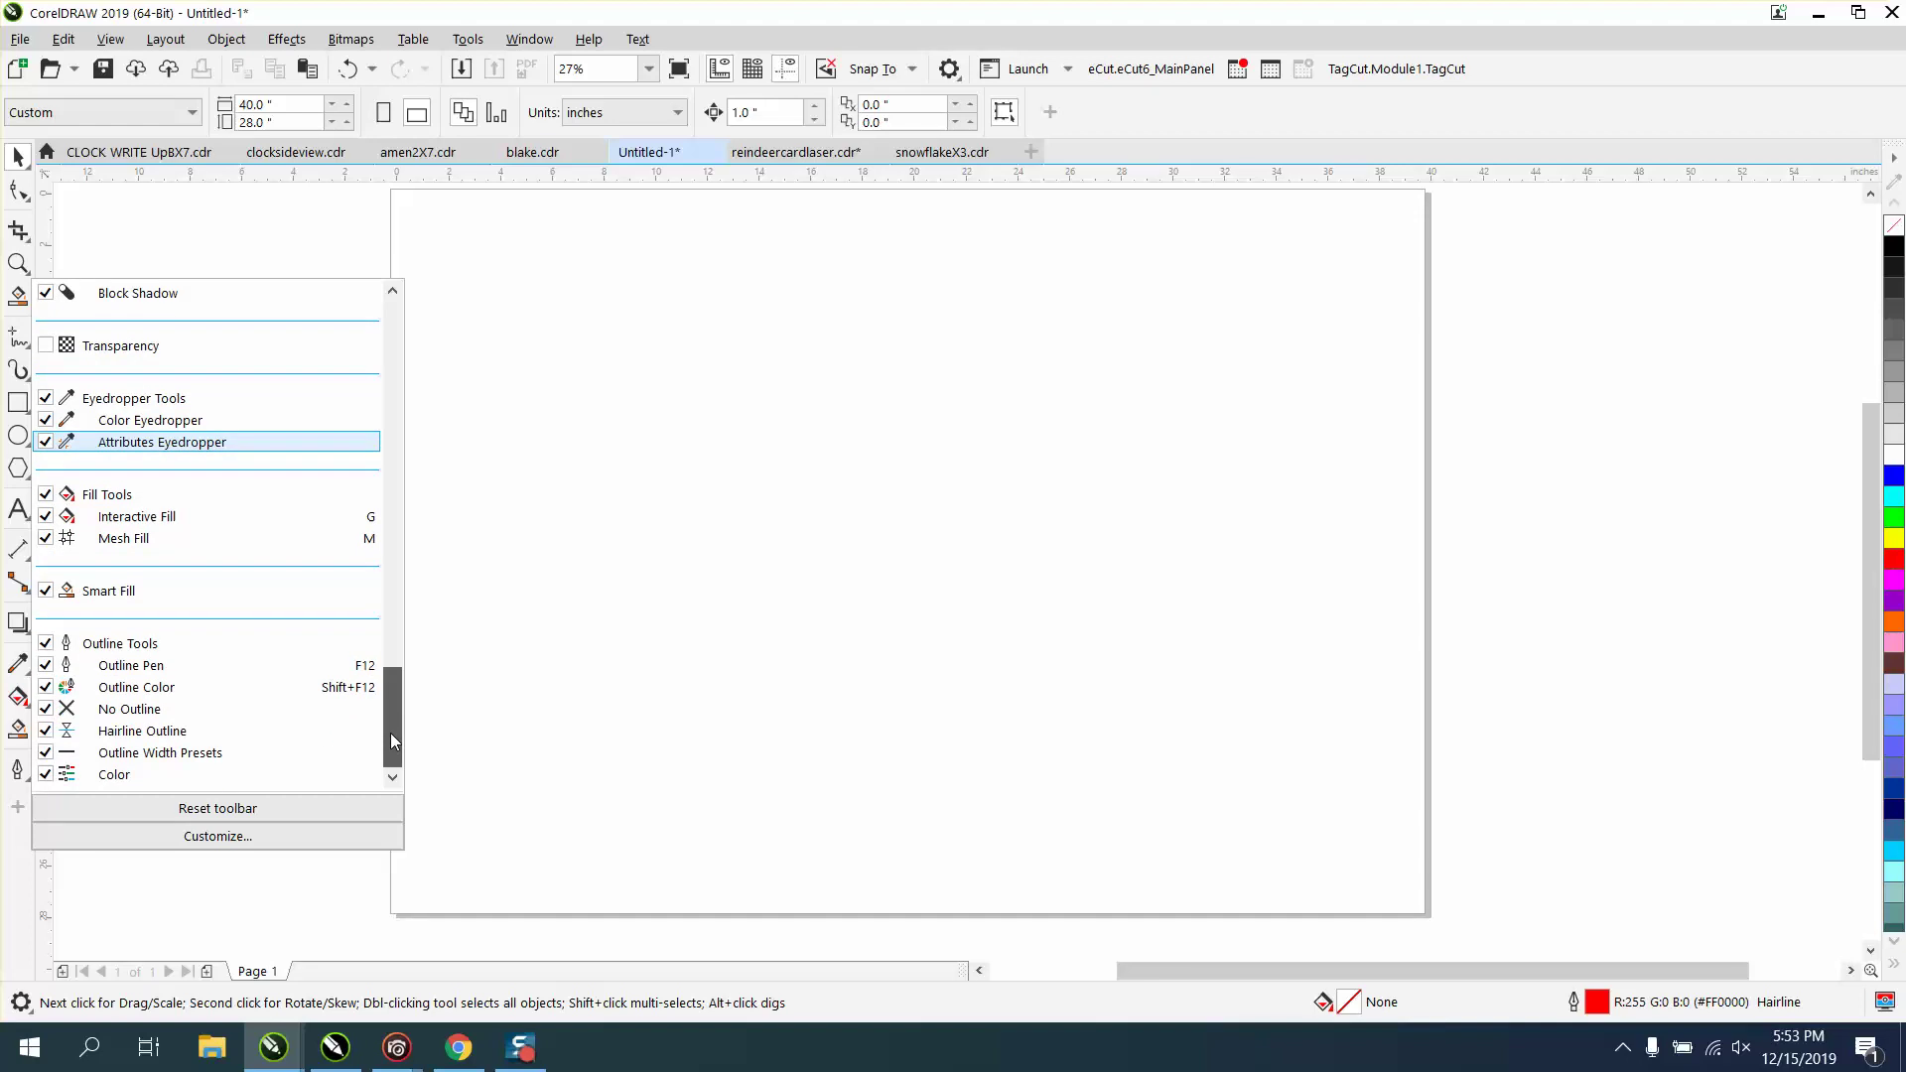
{"action": "left_click_drag", "start_coordinate": [390, 735], "coordinate": [390, 735]}
{"action": "left_click", "coordinate": [129, 687]}
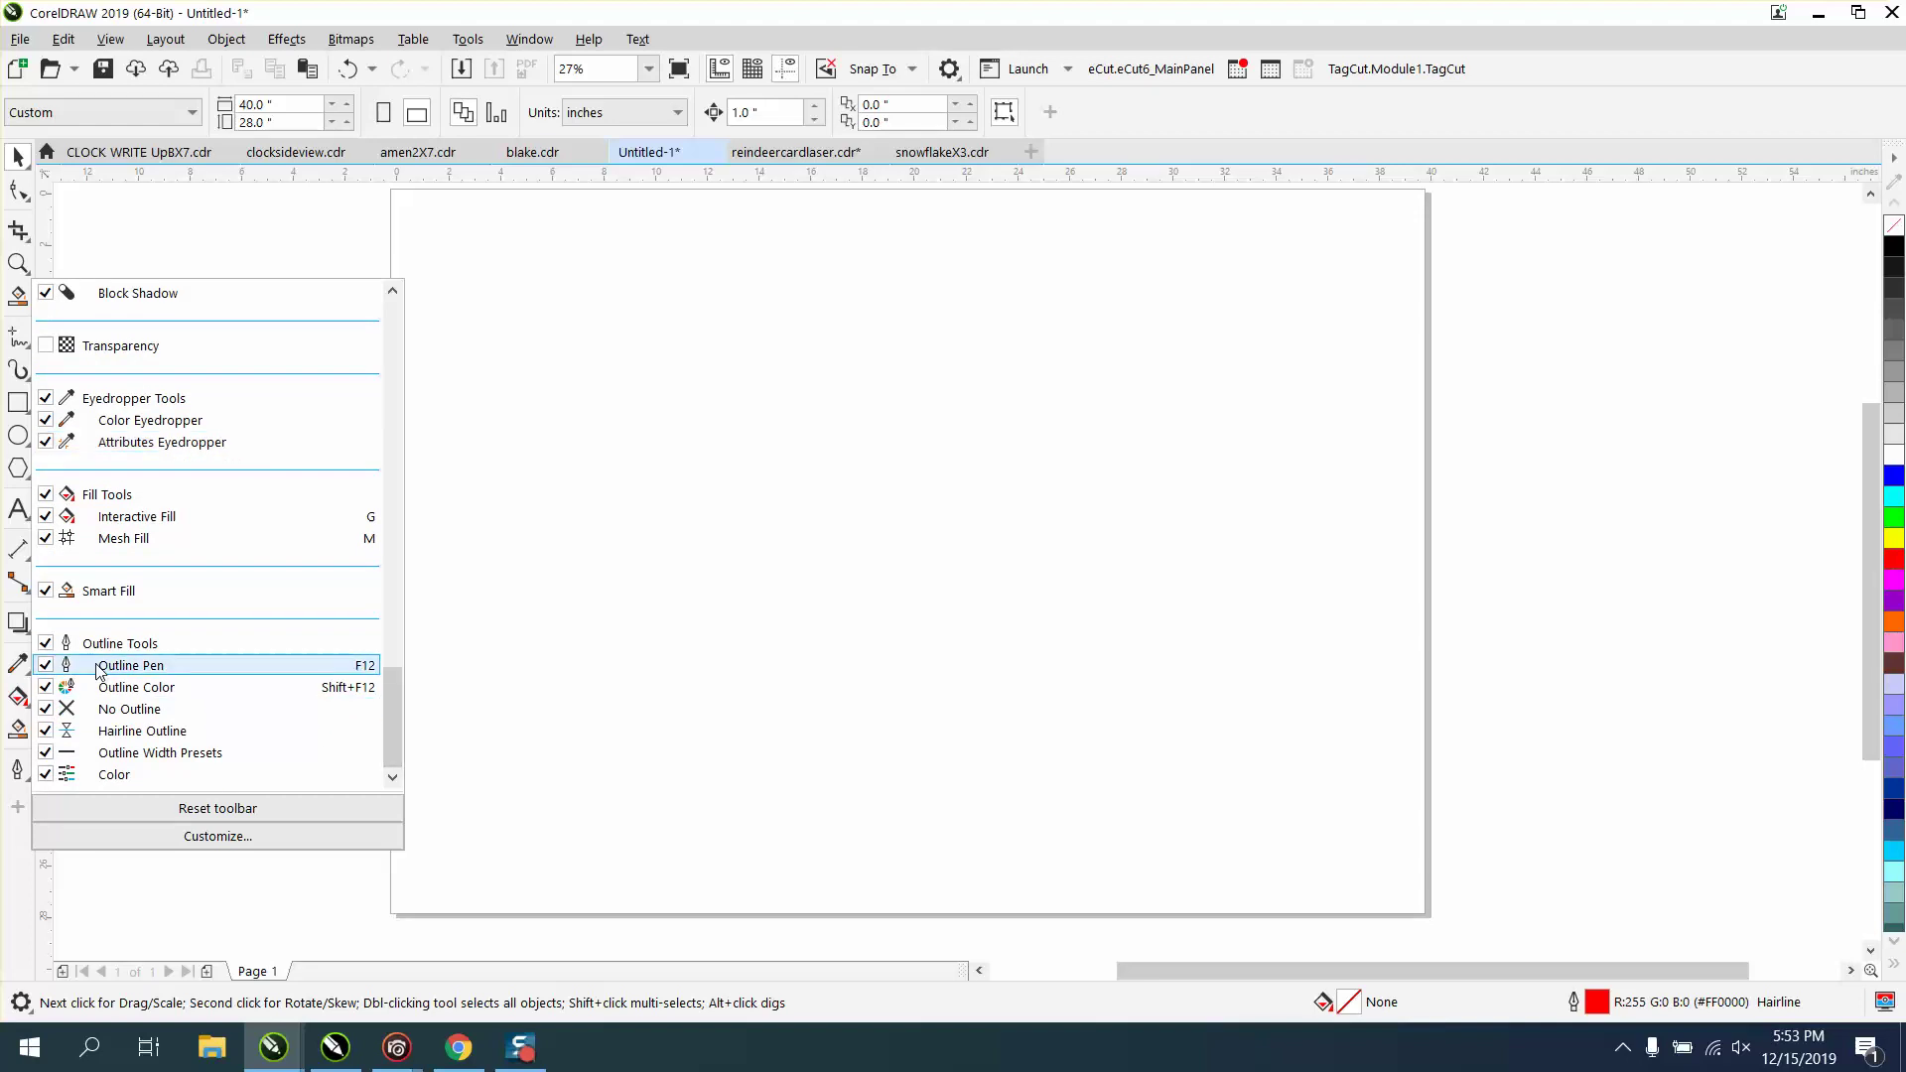
{"action": "key", "text": "Down"}
{"action": "key", "text": "Down"}
{"action": "key", "text": "Down"}
{"action": "key", "text": "Down"}
{"action": "key", "text": "Up"}
{"action": "key", "text": "Up"}
{"action": "key", "text": "Up"}
{"action": "key", "text": "Up"}
{"action": "key", "text": "Down"}
{"action": "key", "text": "Down"}
{"action": "key", "text": "Down"}
{"action": "key", "text": "Down"}
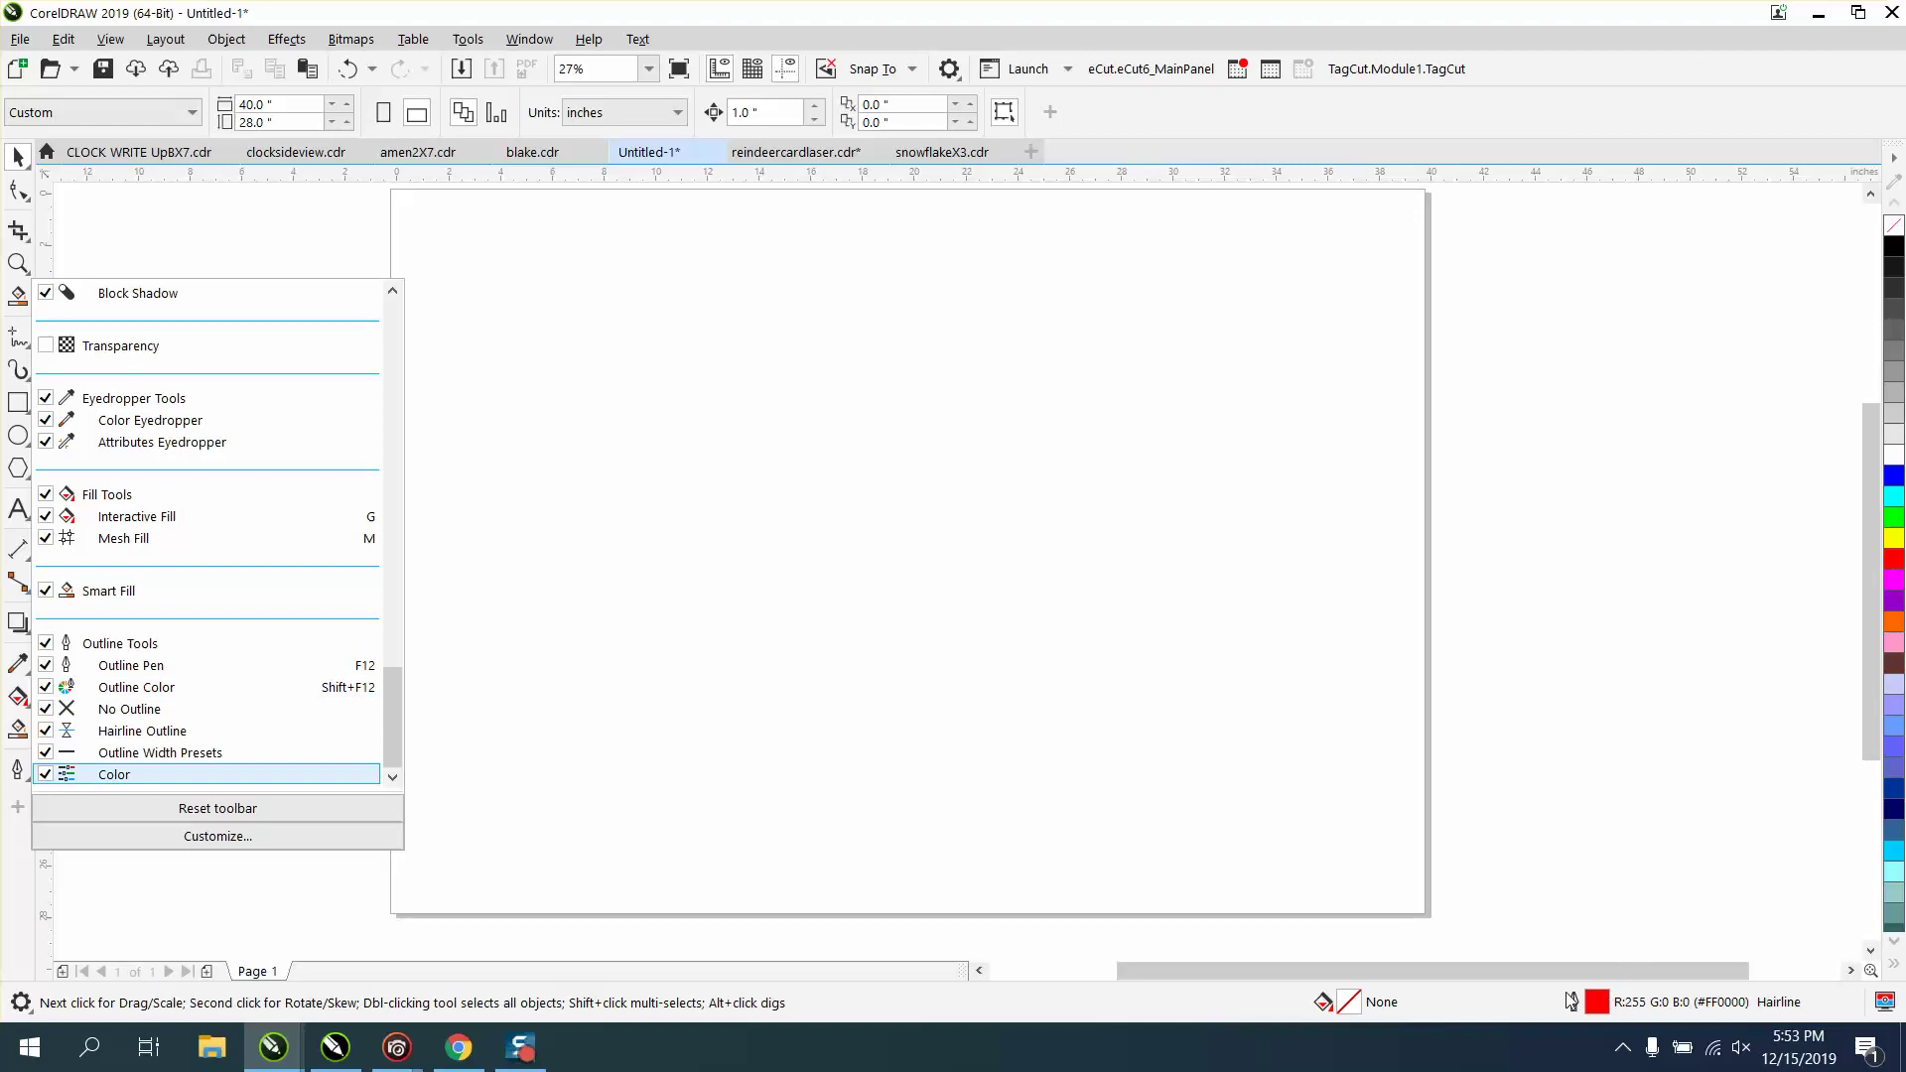
{"action": "left_click", "coordinate": [259, 730]}
{"action": "key", "text": "Up"}
{"action": "key", "text": "Up"}
{"action": "key", "text": "Up"}
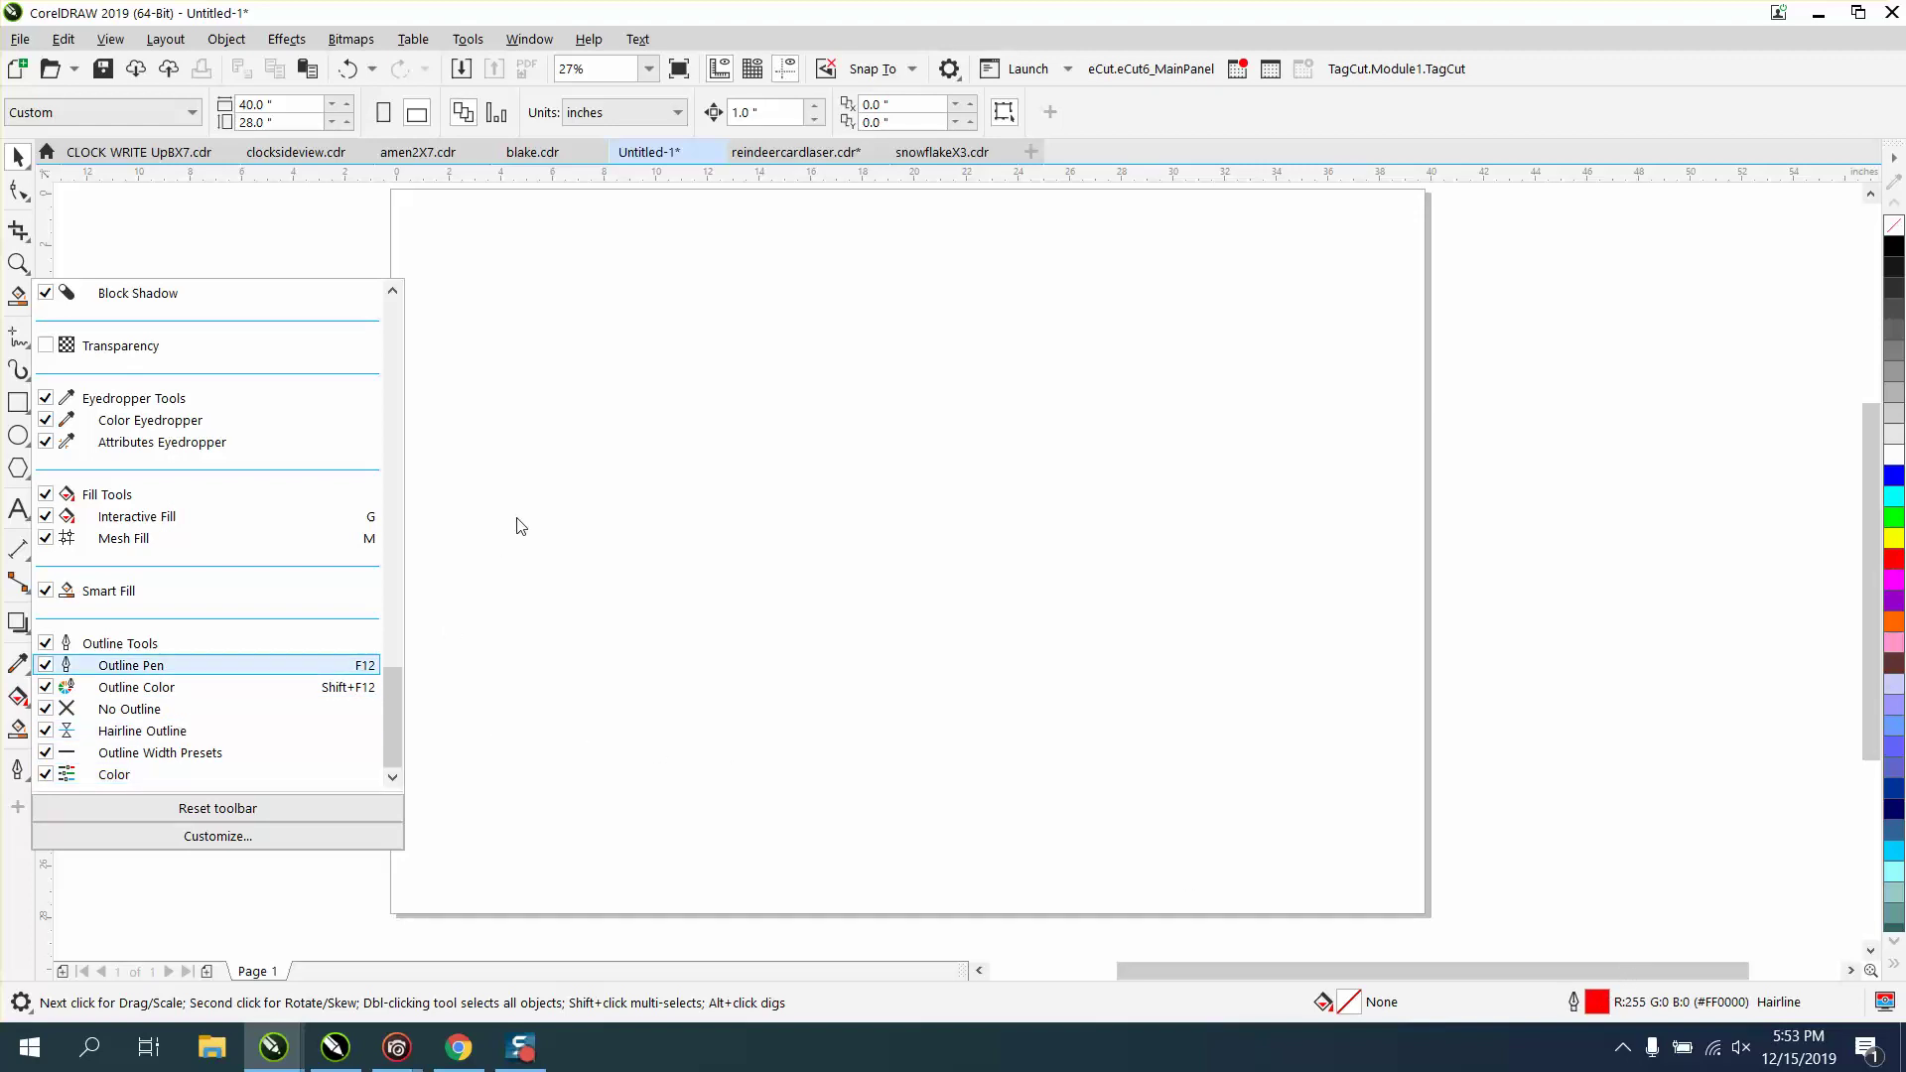
{"action": "left_click", "coordinate": [557, 468]}
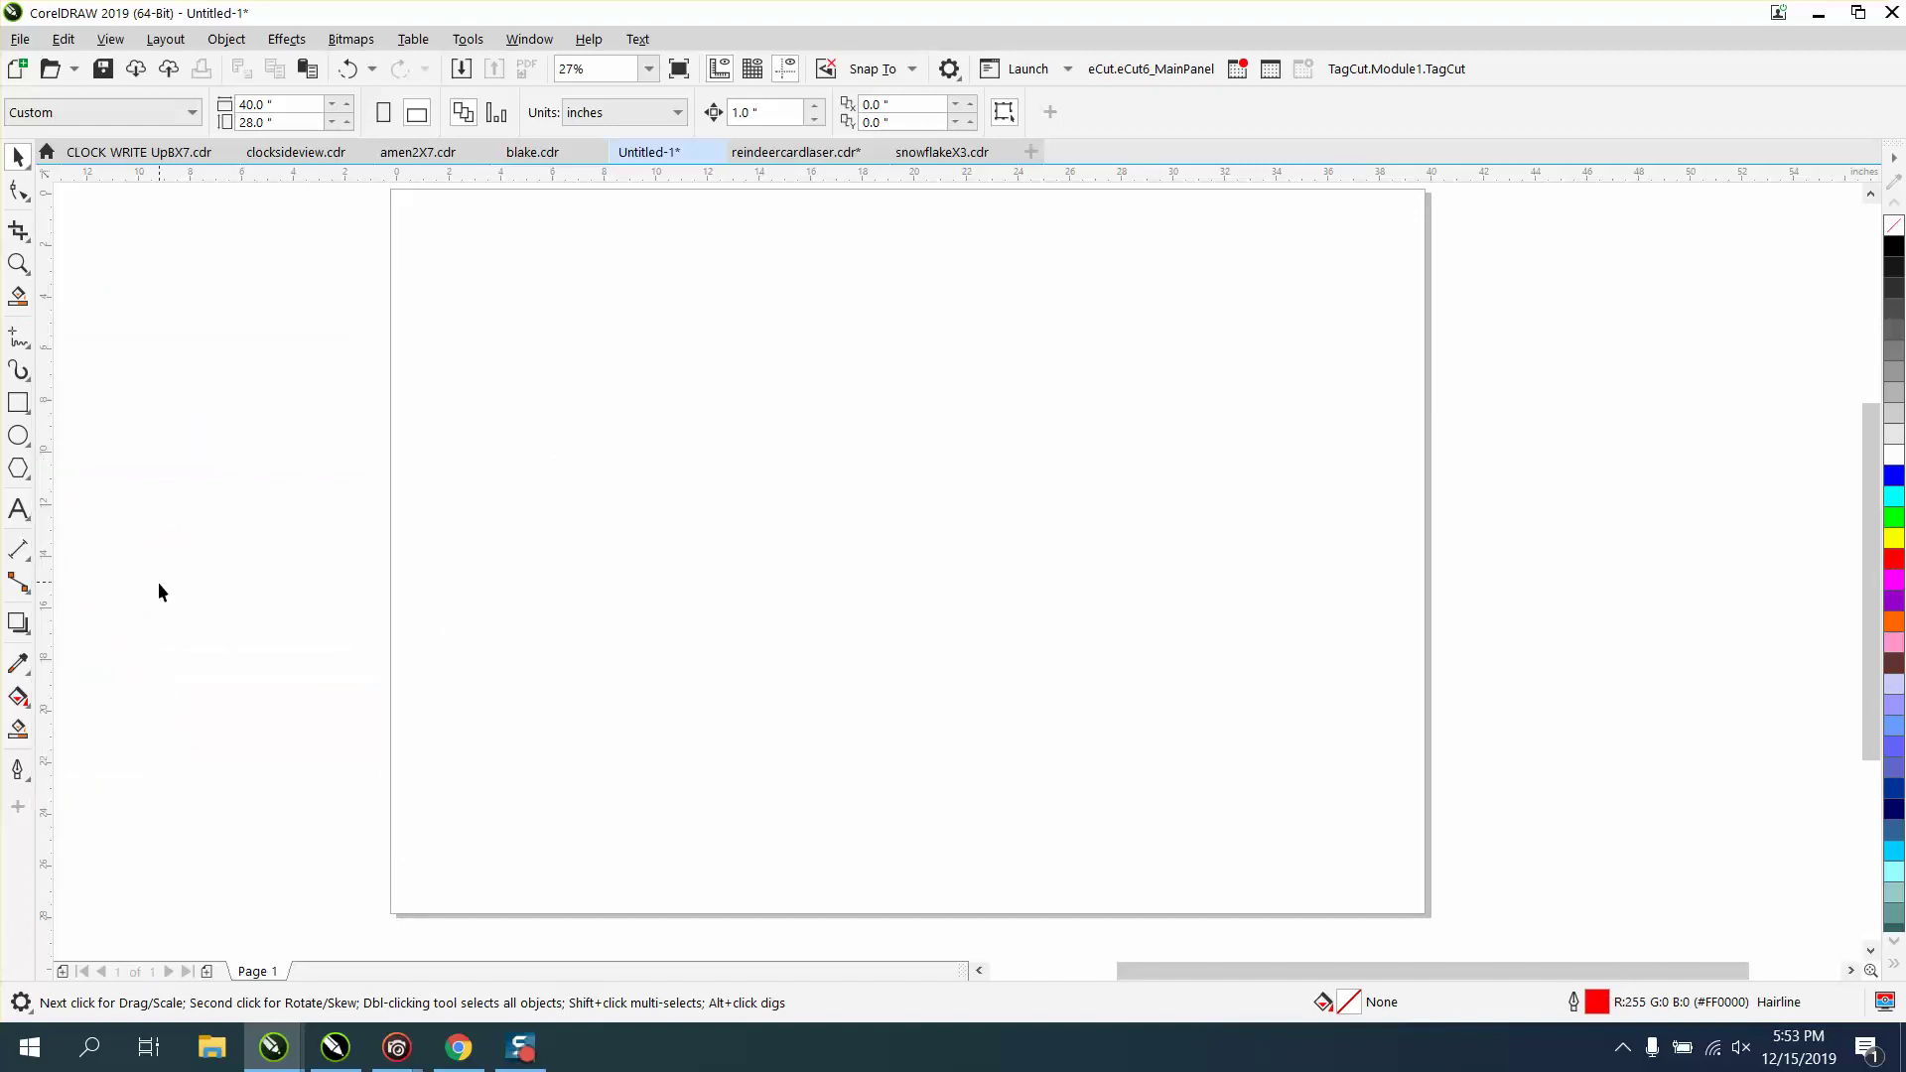
Remove the LiveSketch and Smart Drawing tools from the toolbox's Drawing Tools group.
{"action": "left_click", "coordinate": [17, 806]}
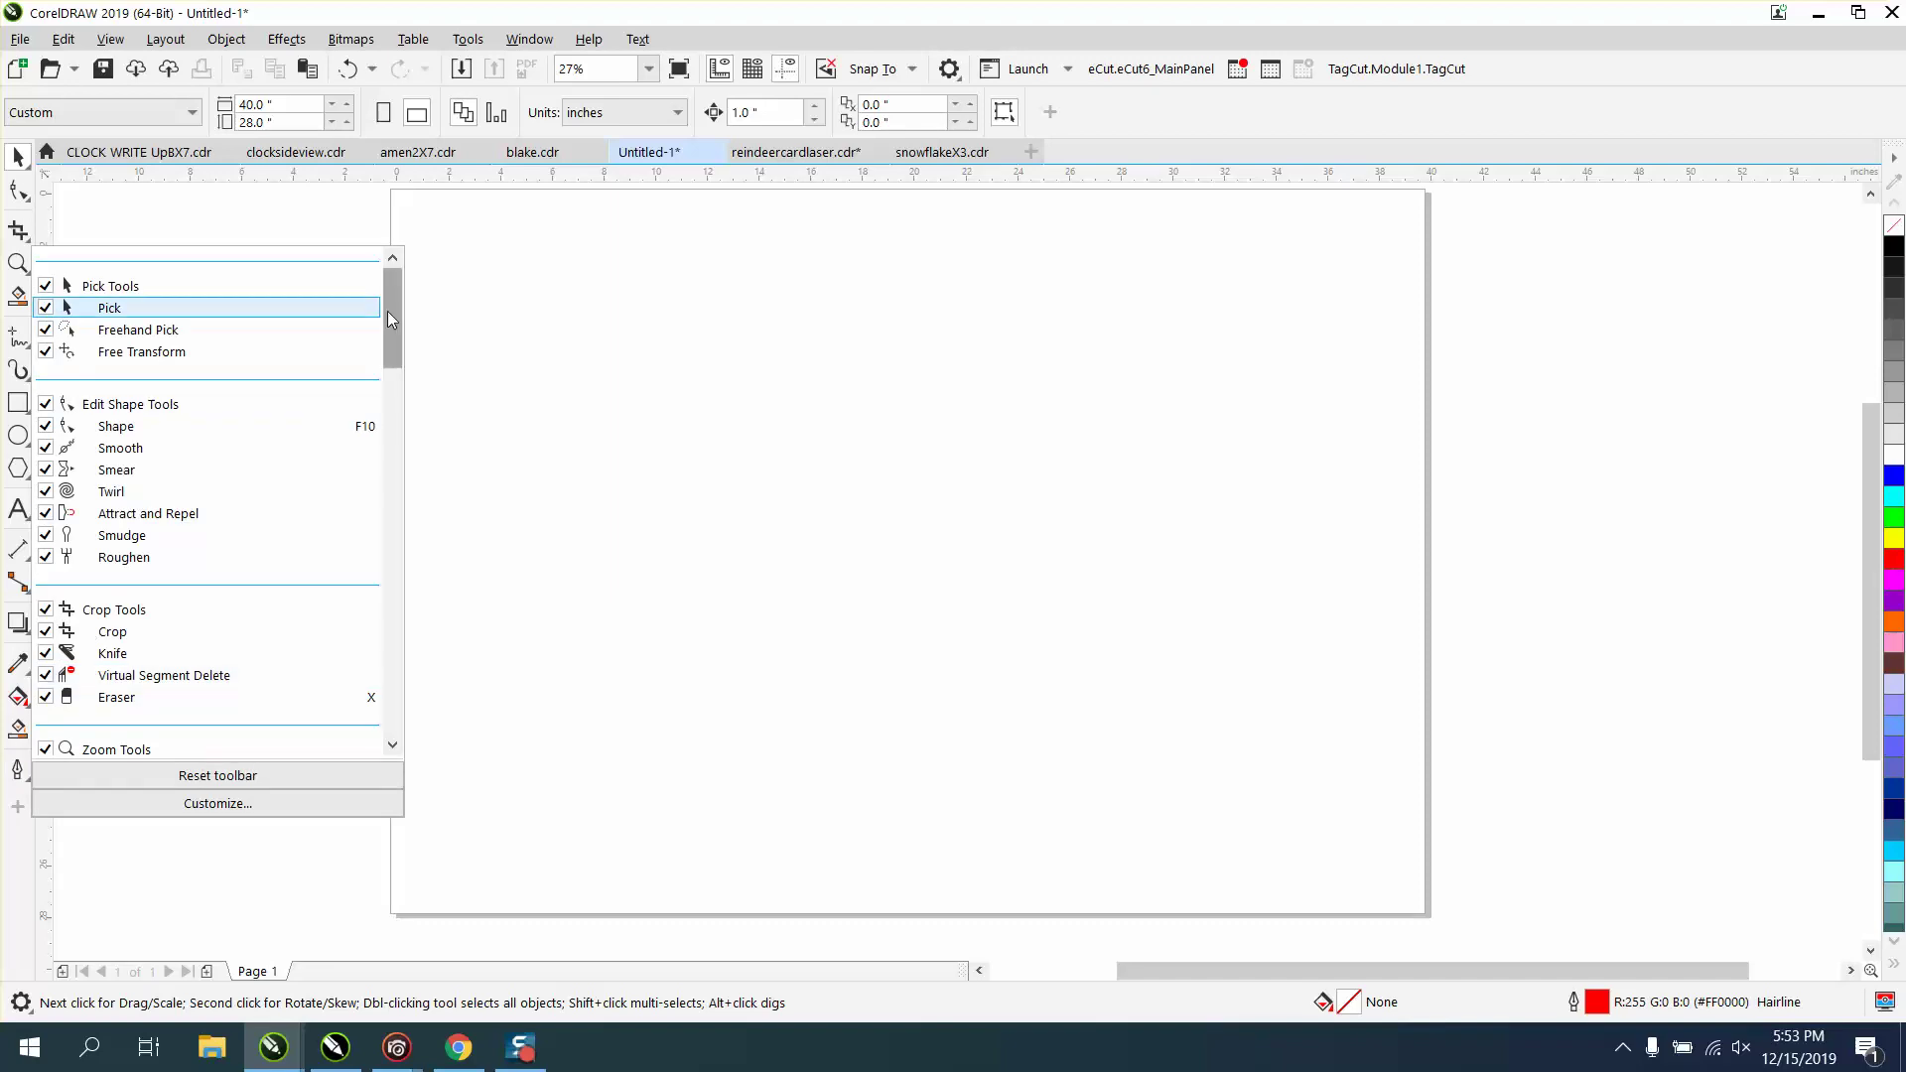
{"action": "left_click_drag", "start_coordinate": [387, 312], "coordinate": [385, 474]}
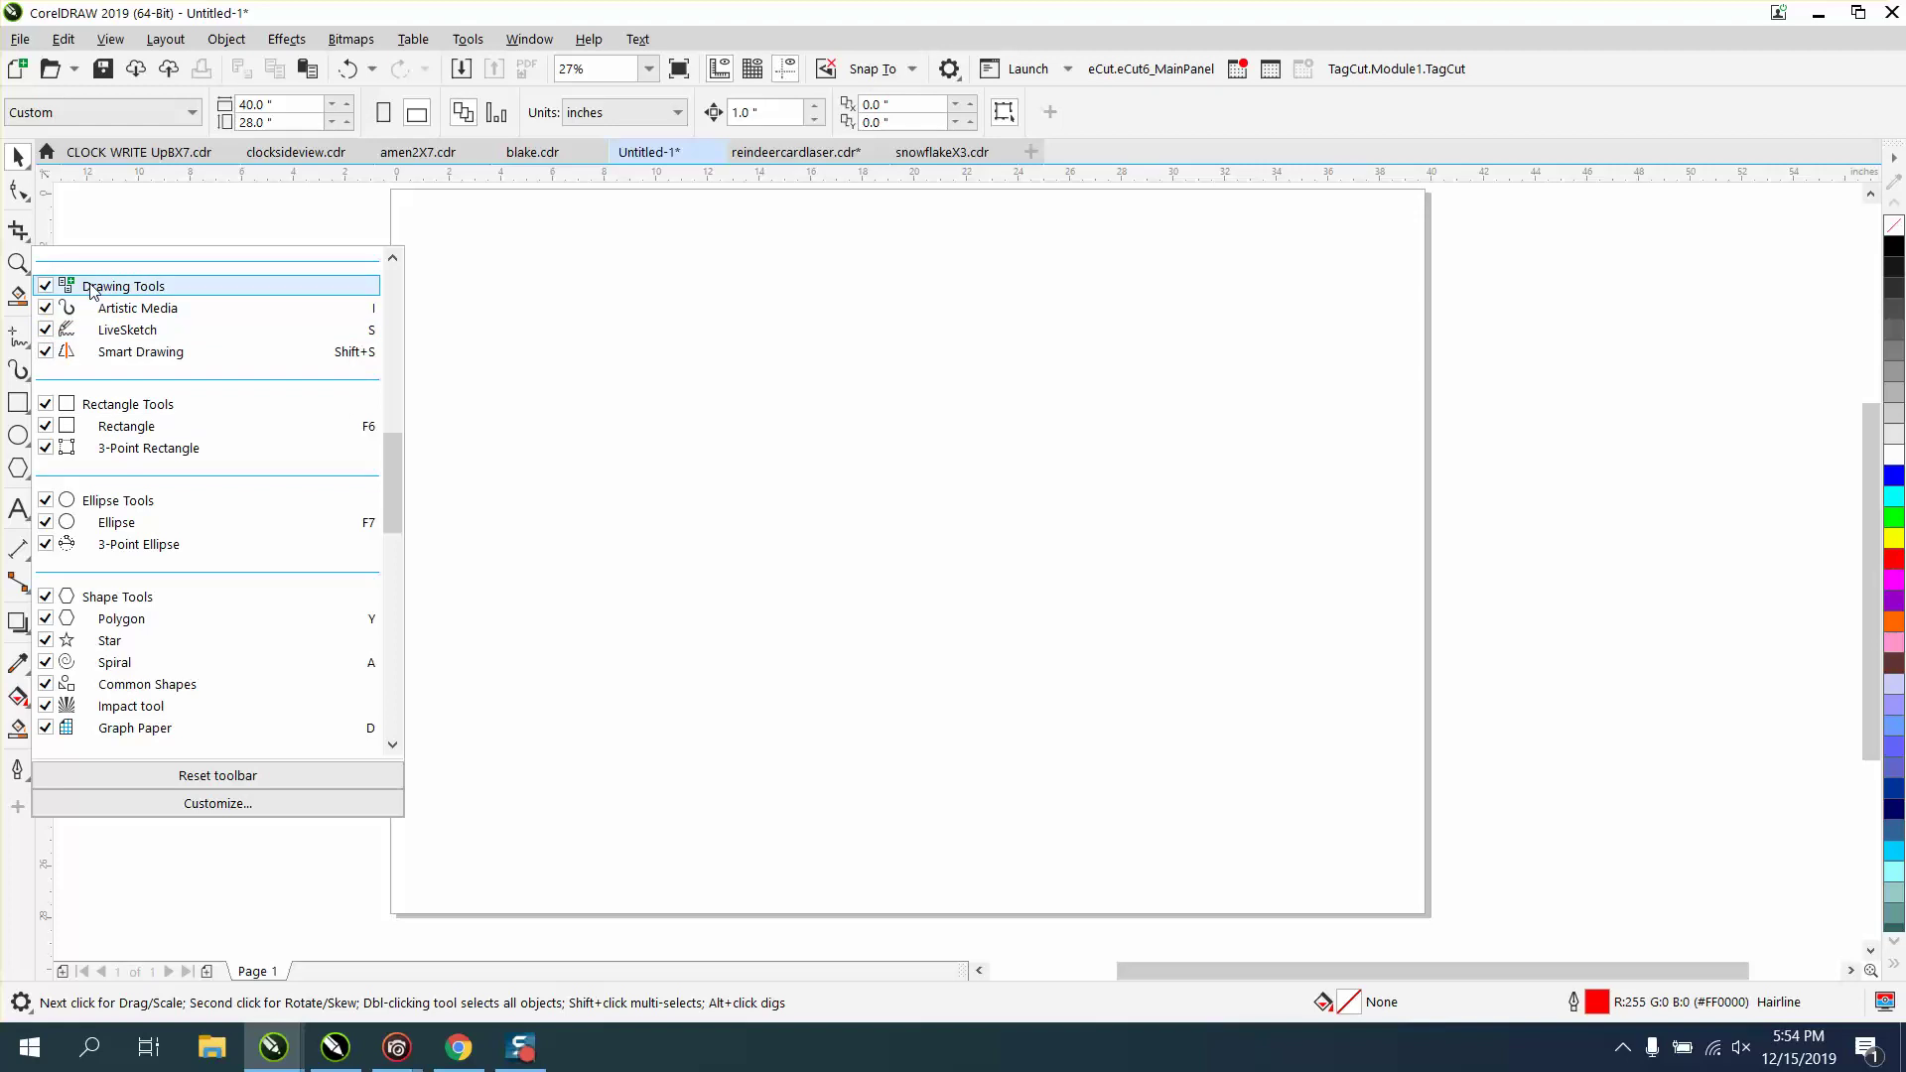
{"action": "left_click", "coordinate": [44, 330]}
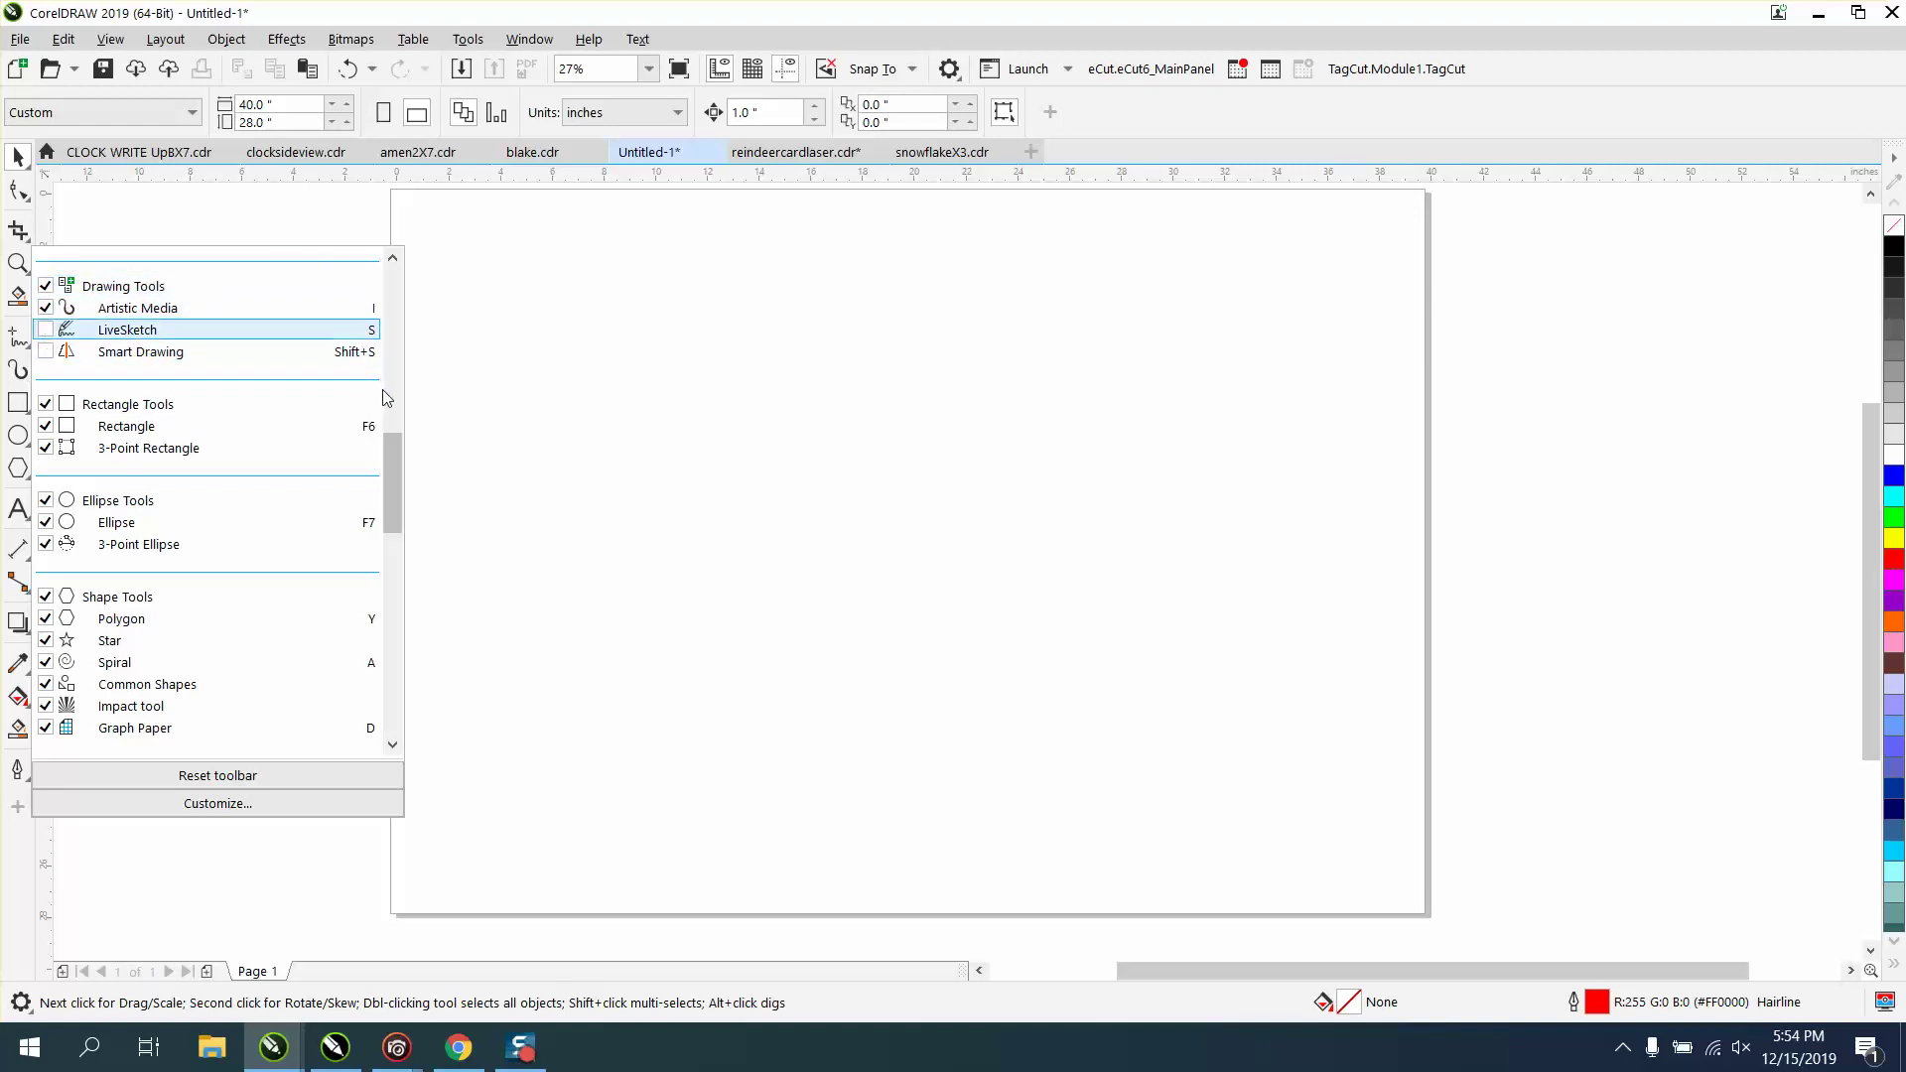
{"action": "left_click", "coordinate": [452, 463]}
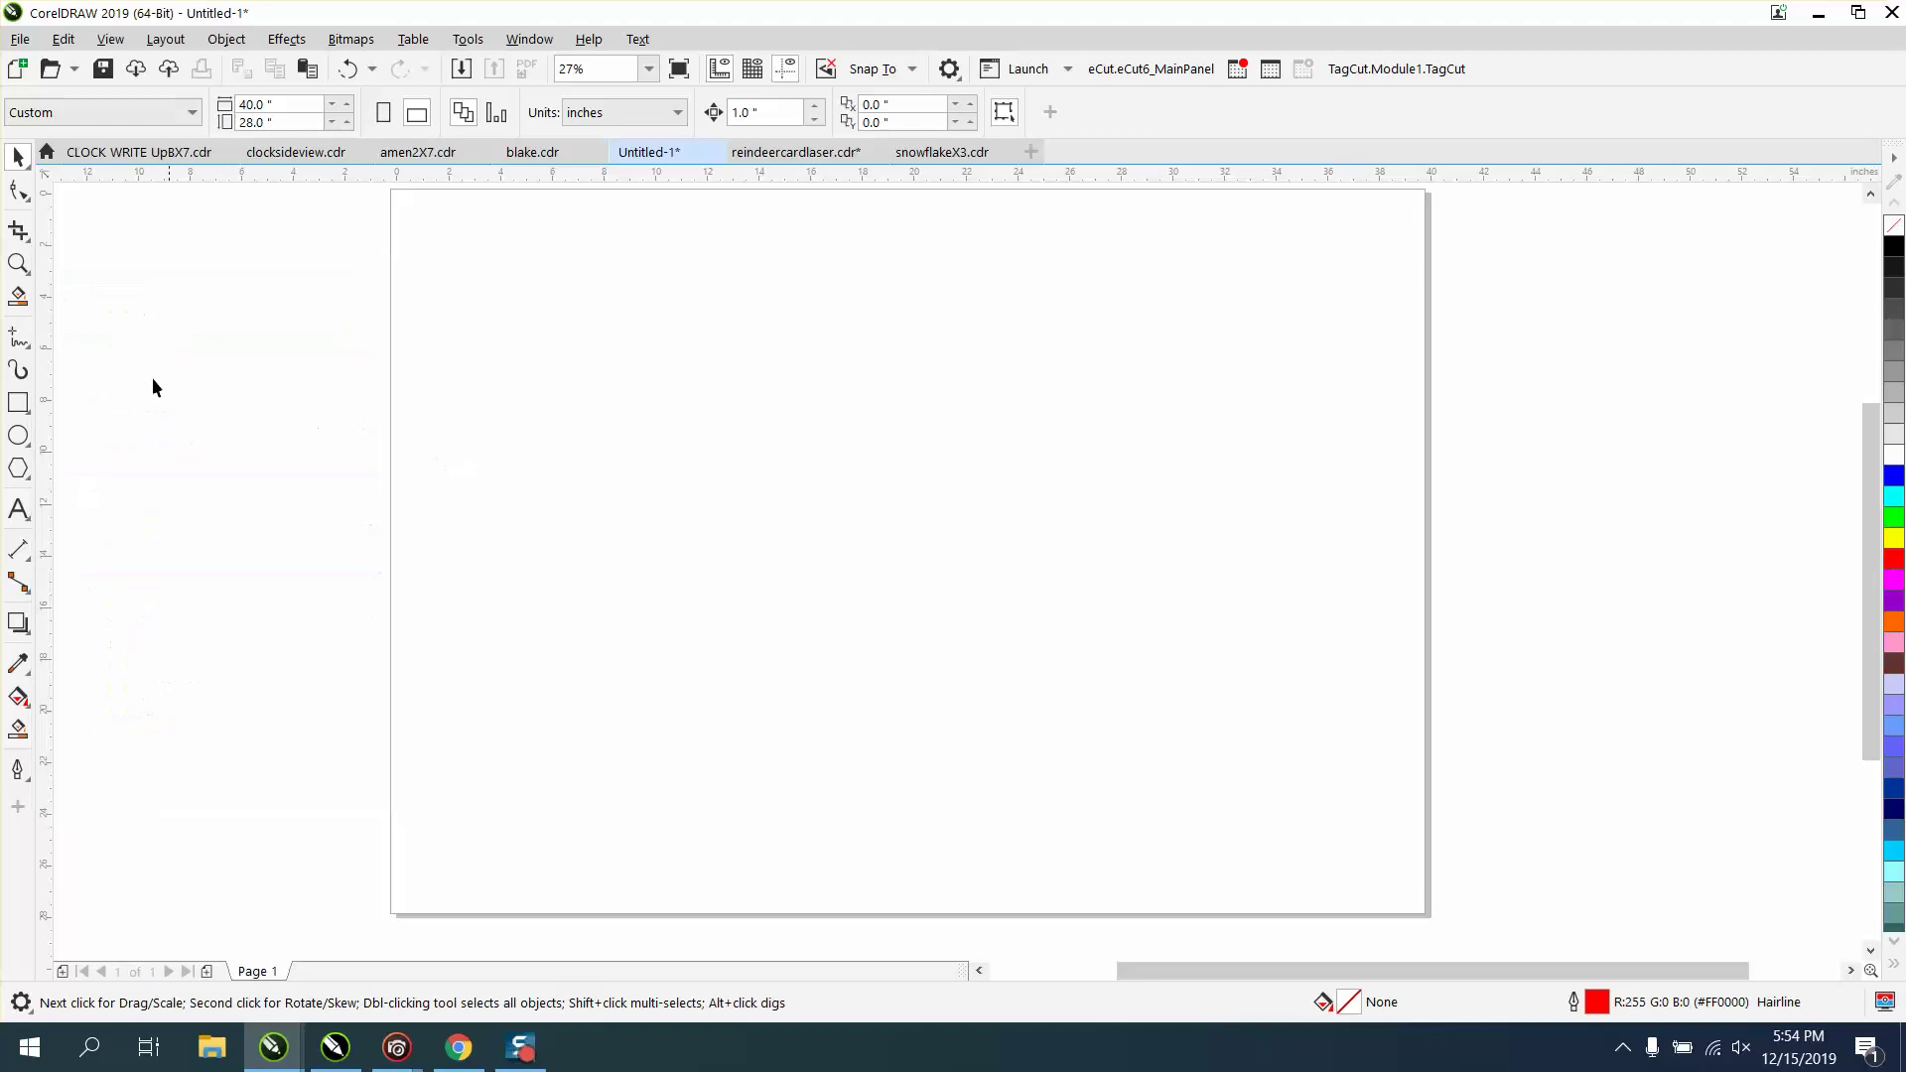
{"action": "left_click", "coordinate": [31, 348]}
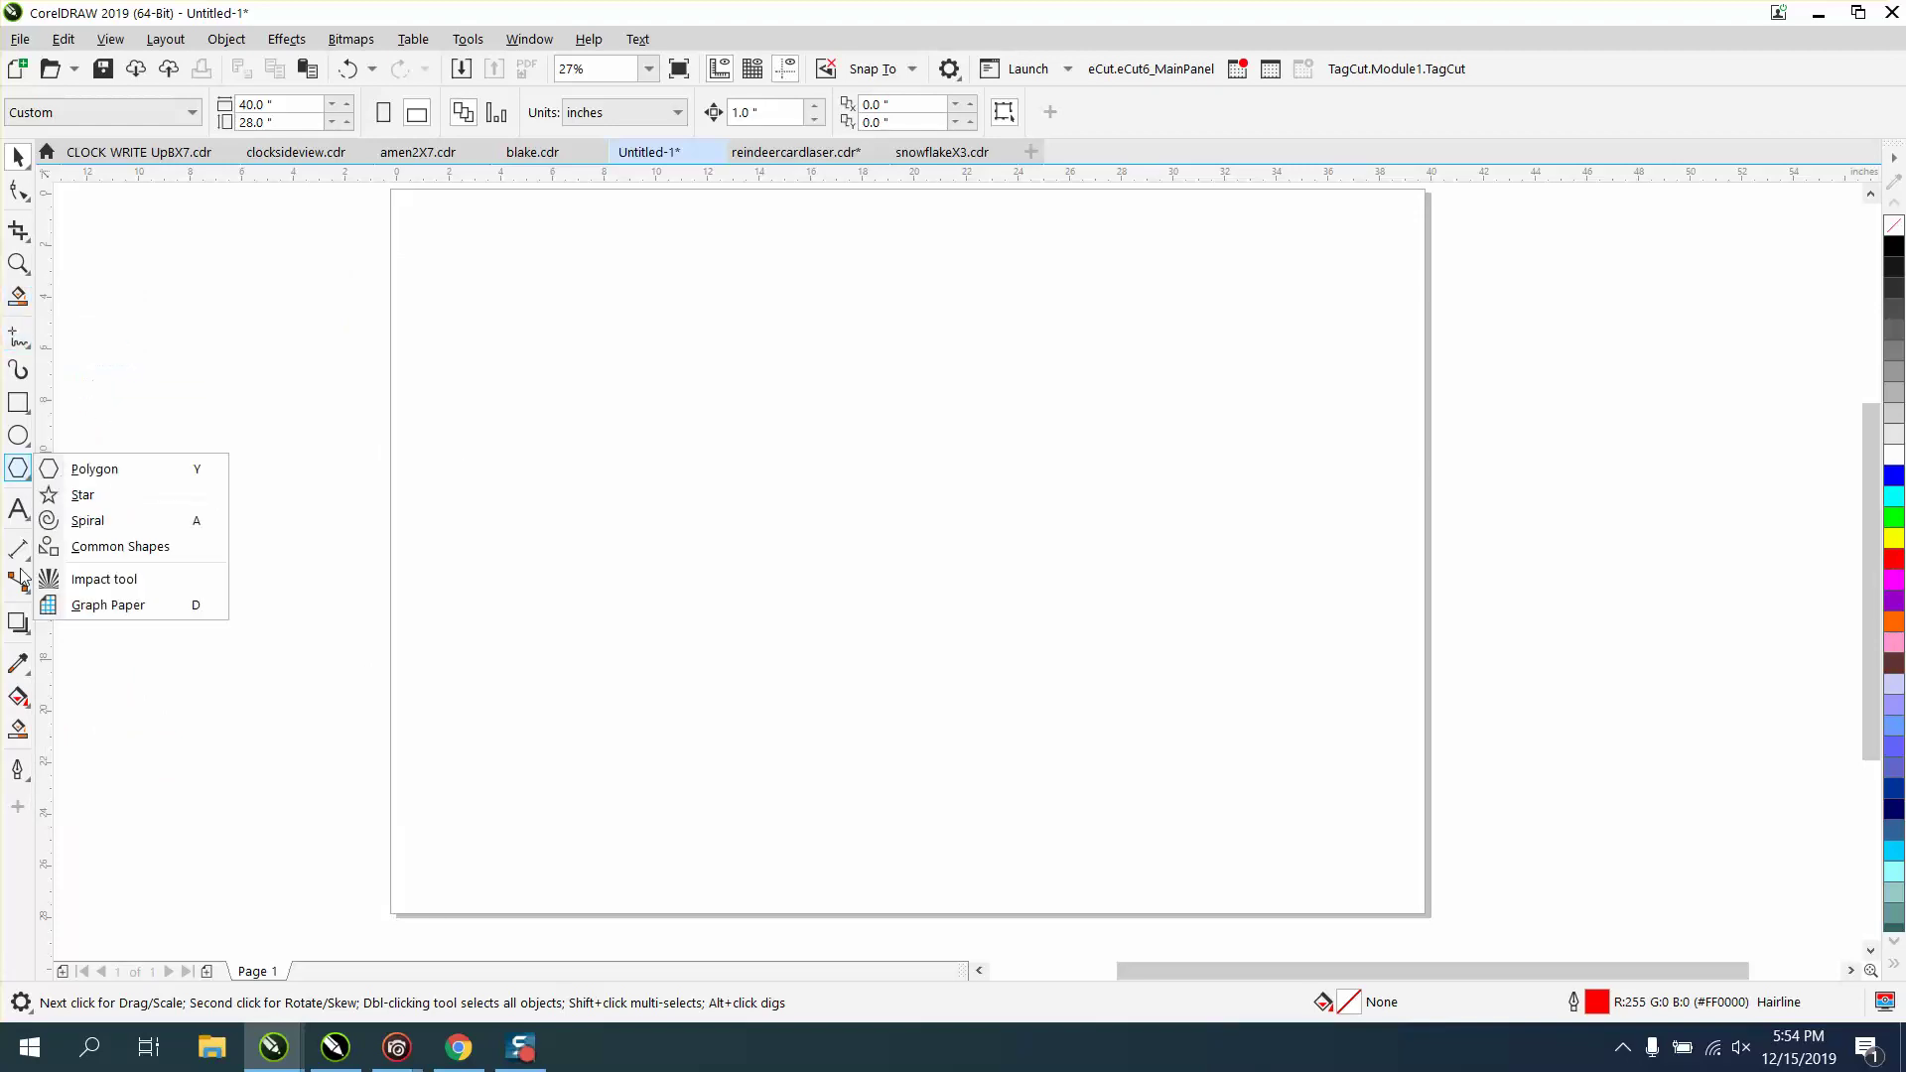
Restore LiveSketch and Smart Drawing to the Drawing Tools group and check the group's flyout.
{"action": "left_click", "coordinate": [17, 807]}
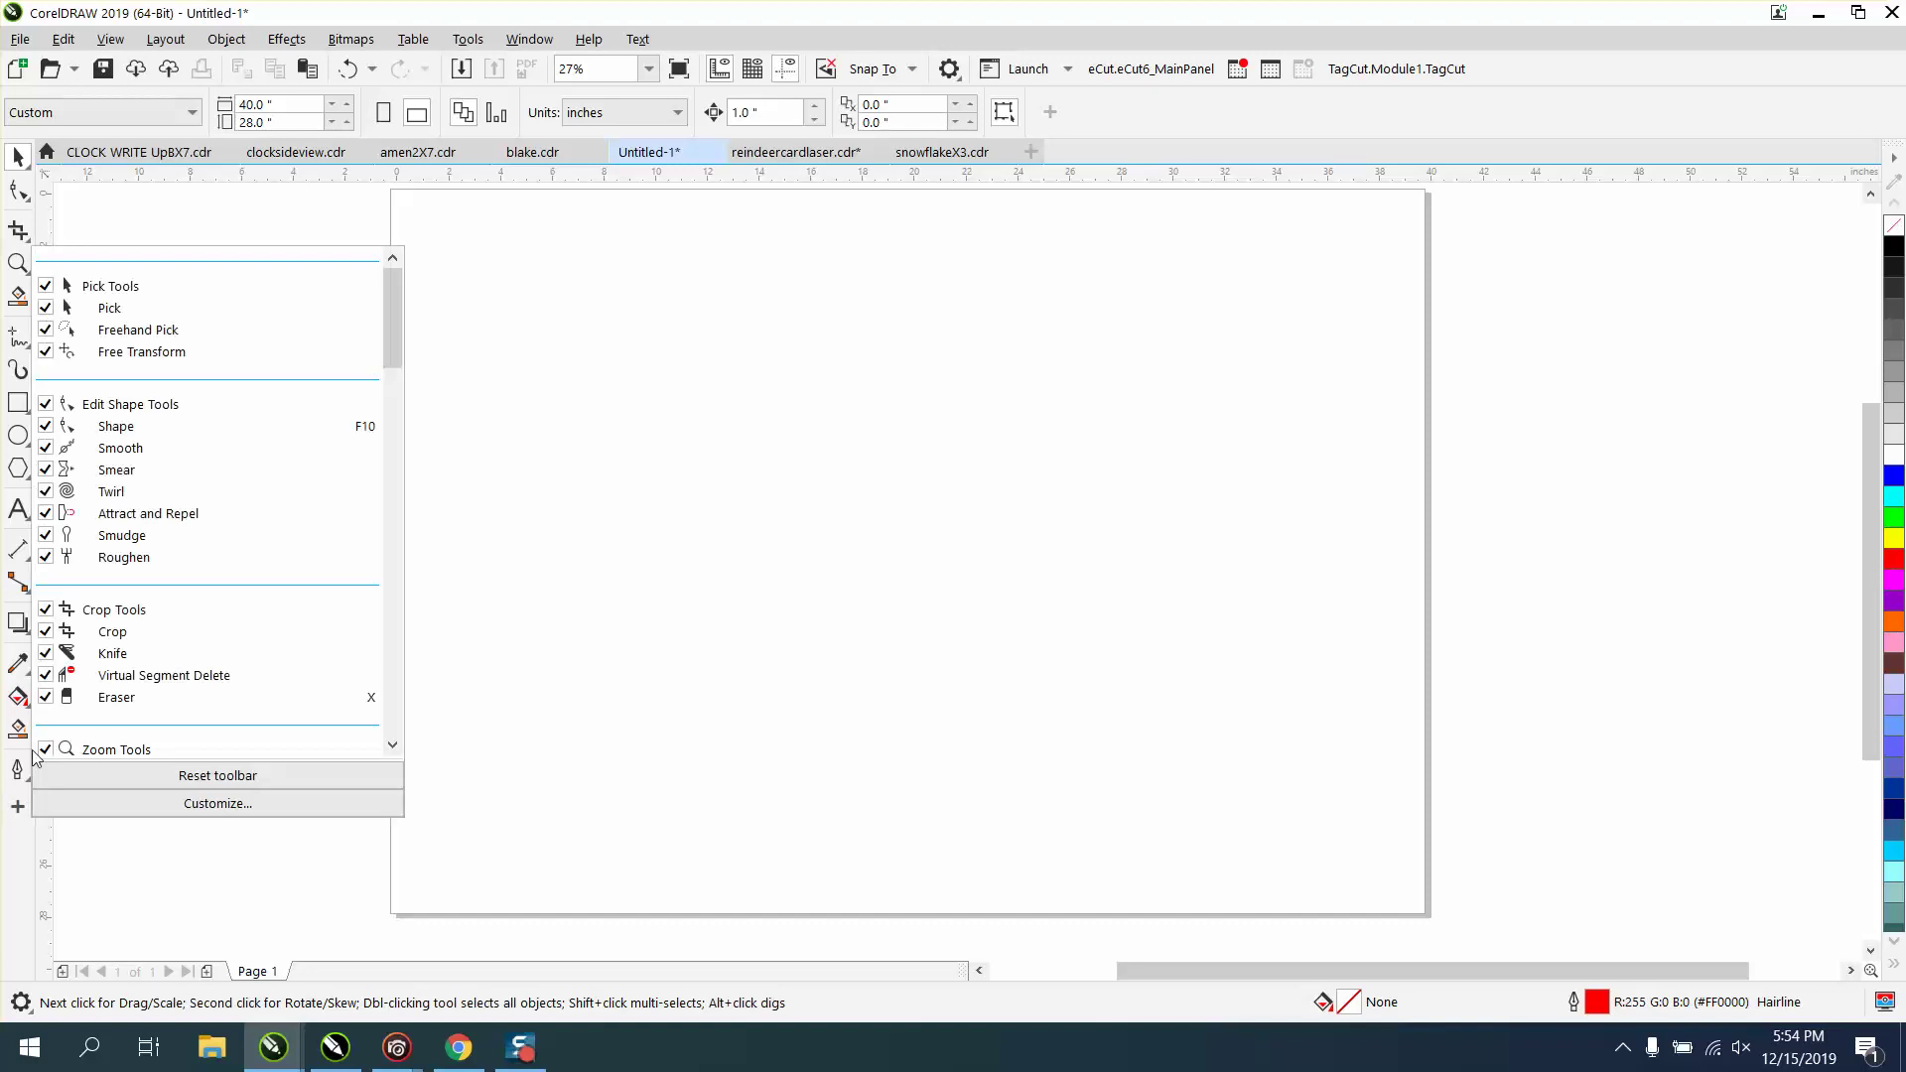
{"action": "left_click_drag", "start_coordinate": [389, 324], "coordinate": [393, 456]}
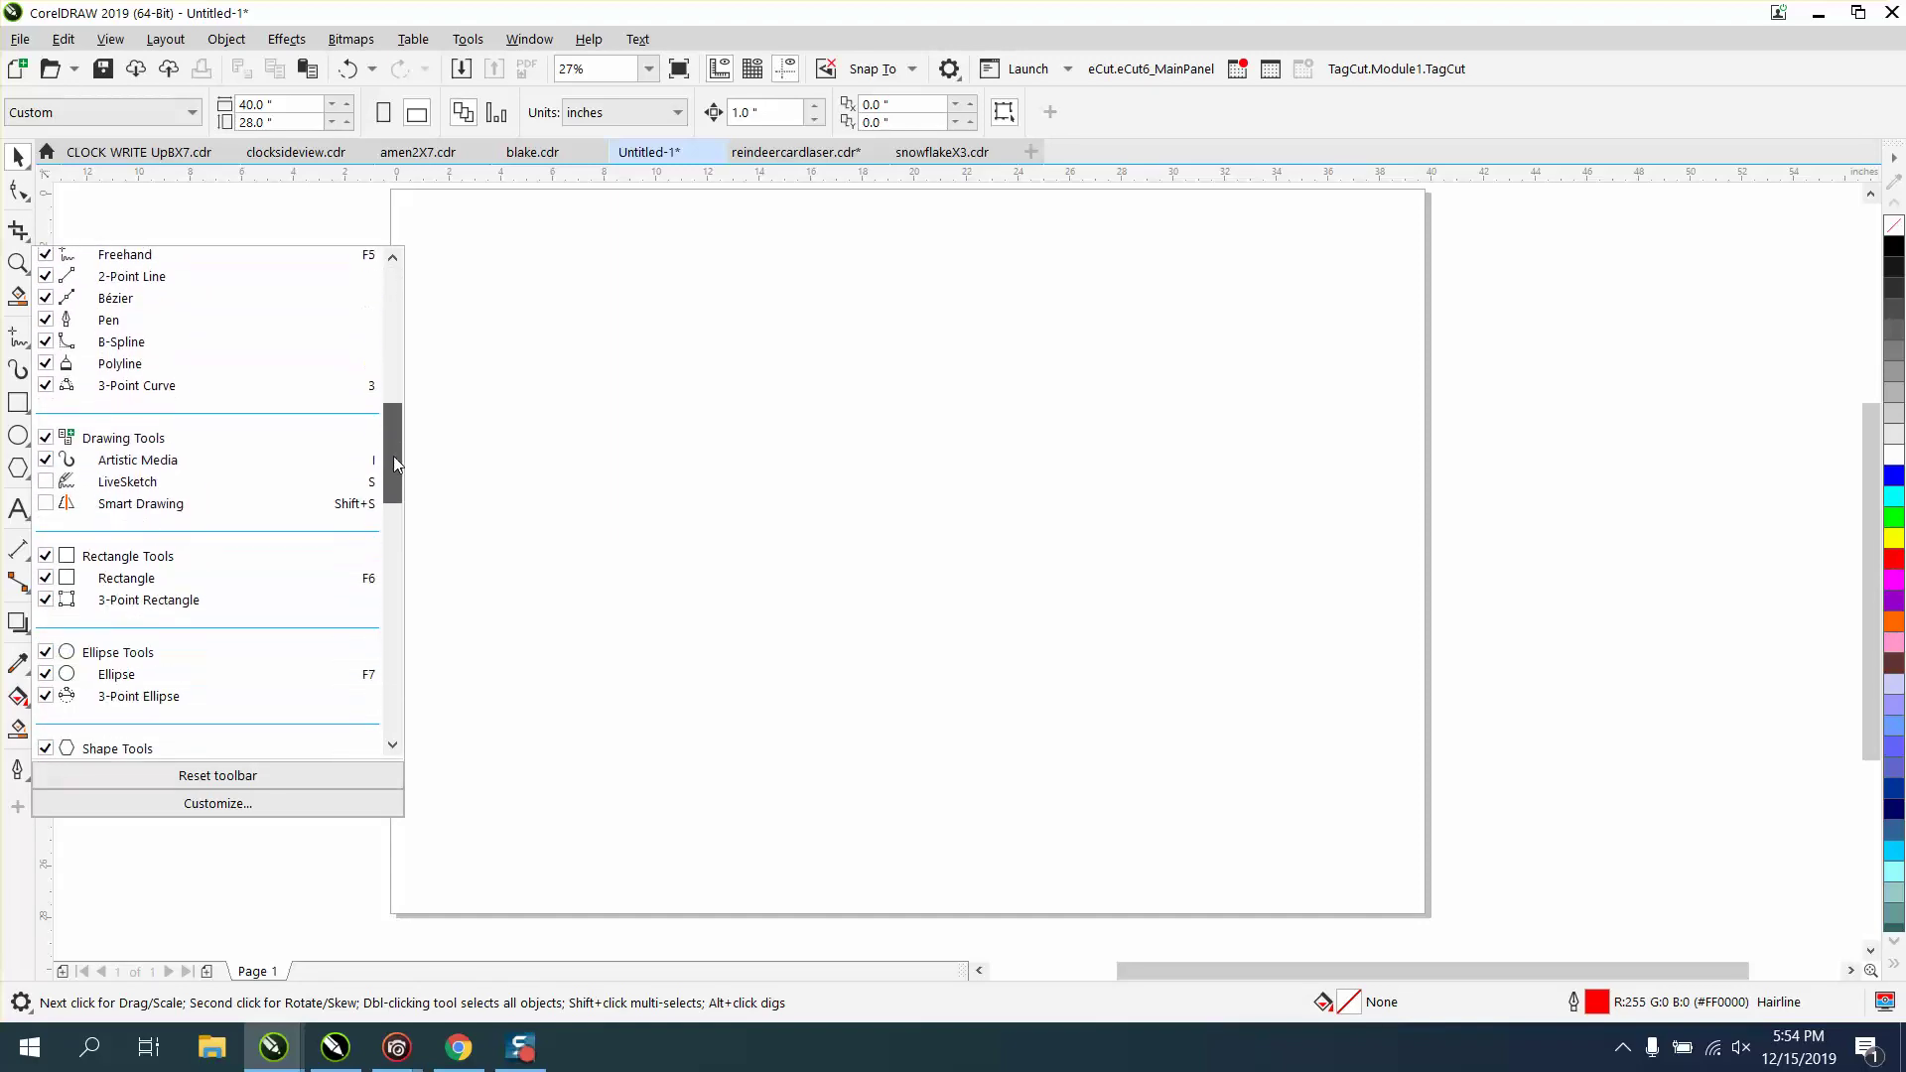
{"action": "left_click", "coordinate": [50, 482]}
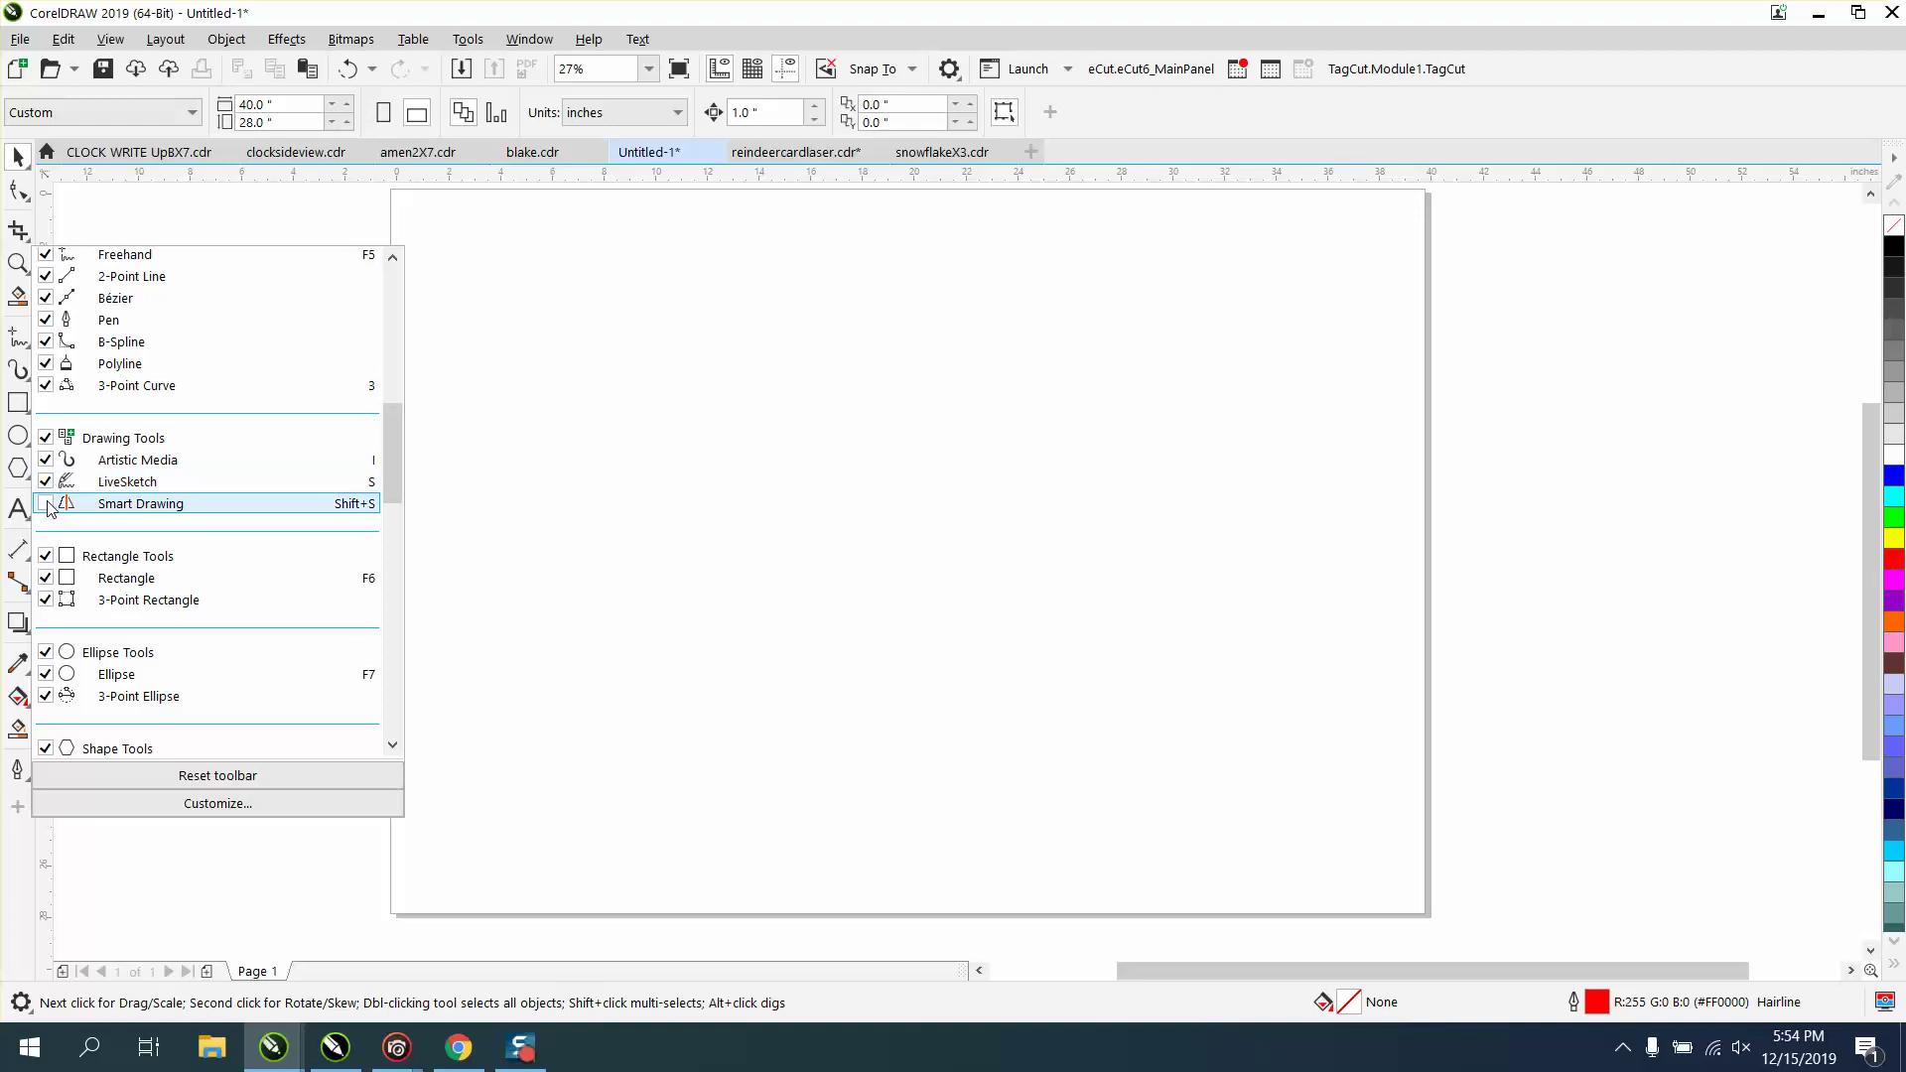
{"action": "left_click", "coordinate": [50, 504]}
{"action": "left_click", "coordinate": [532, 565]}
{"action": "left_click", "coordinate": [21, 369]}
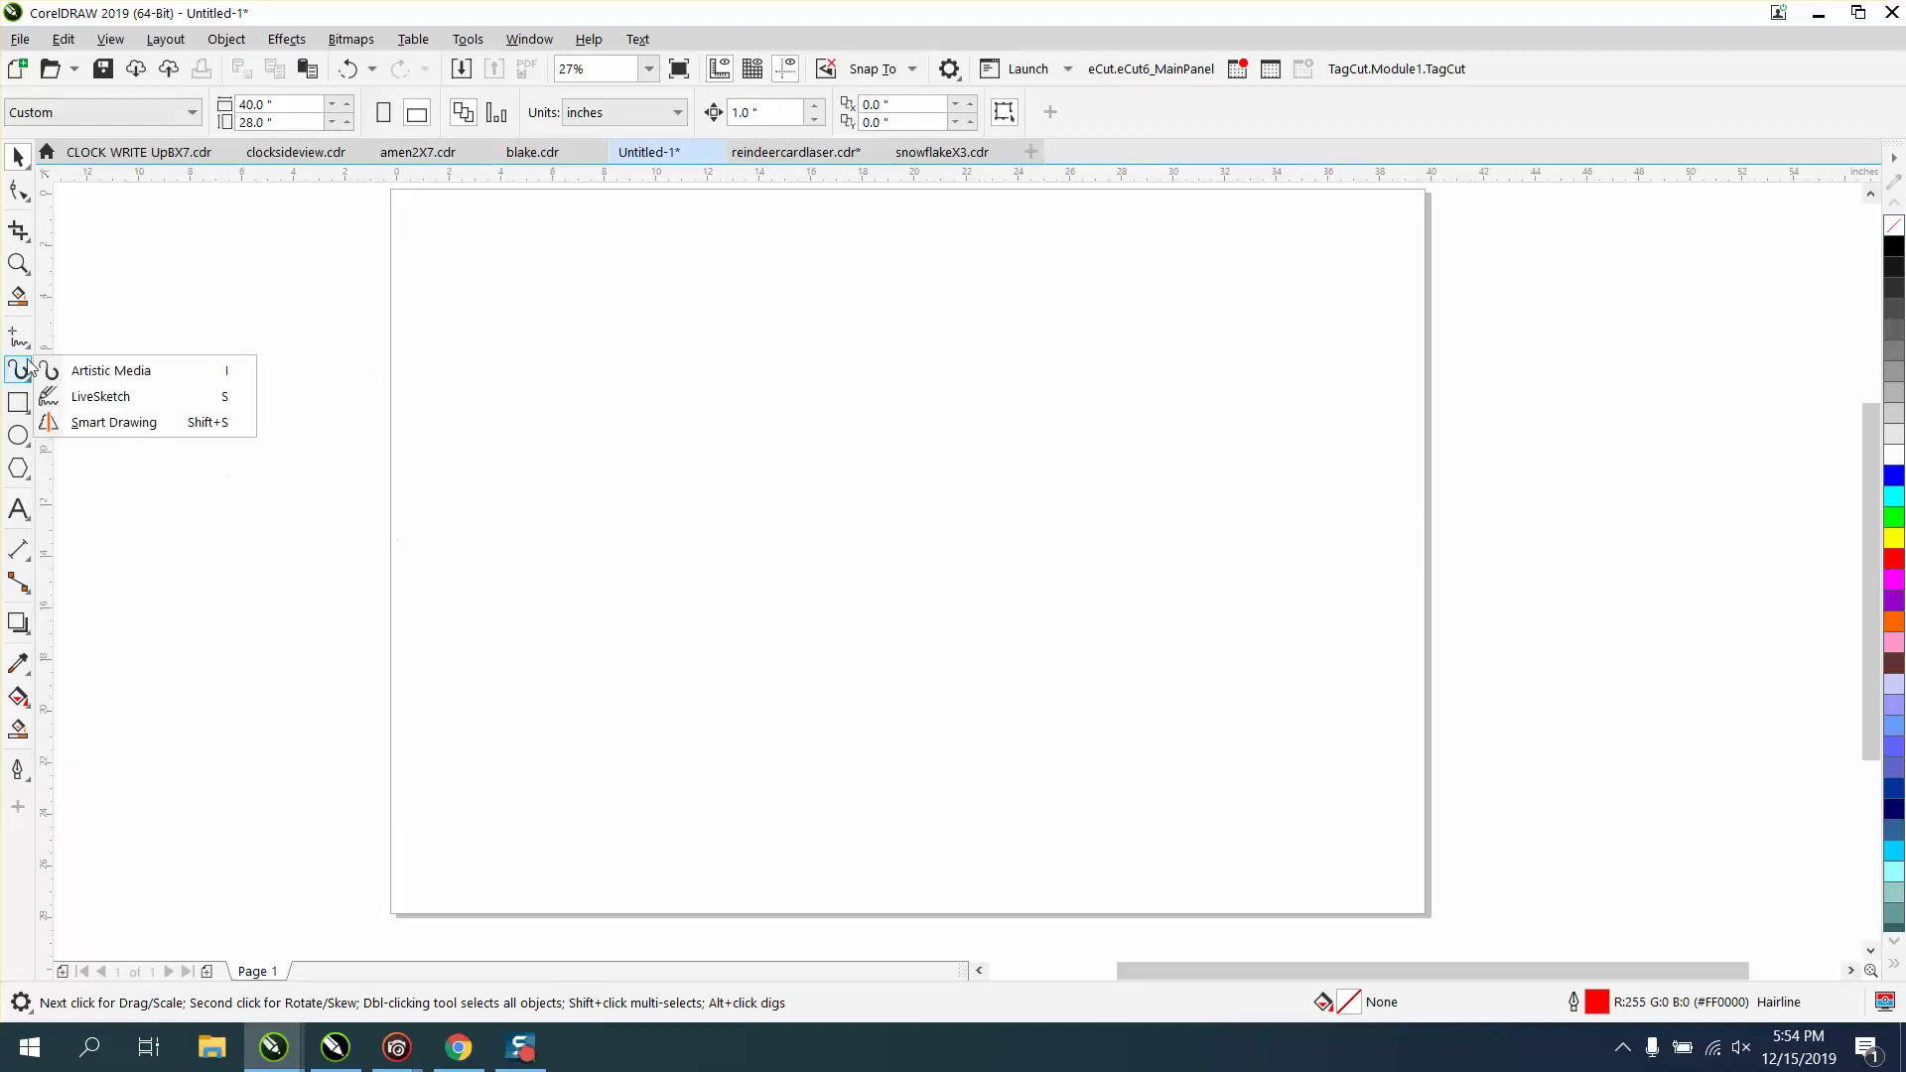
{"action": "left_click", "coordinate": [28, 350]}
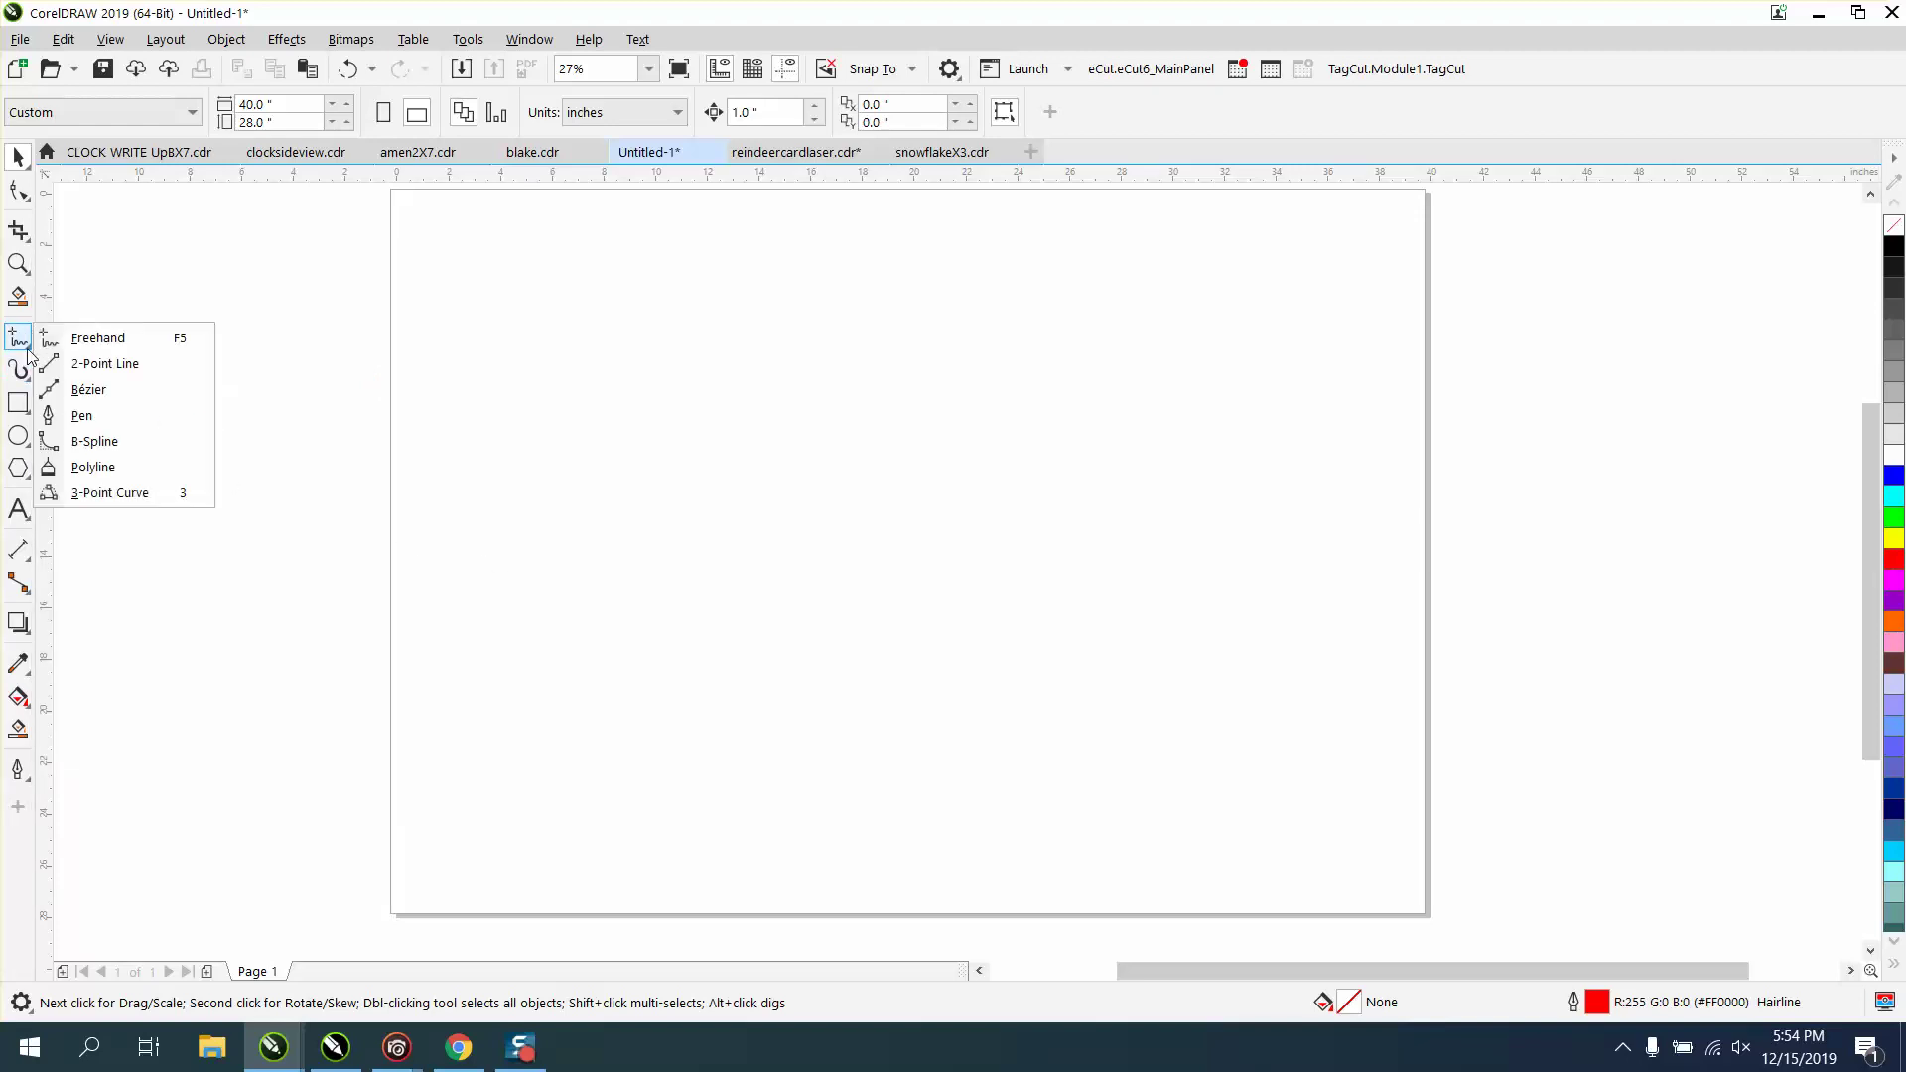
{"action": "left_click", "coordinate": [28, 377]}
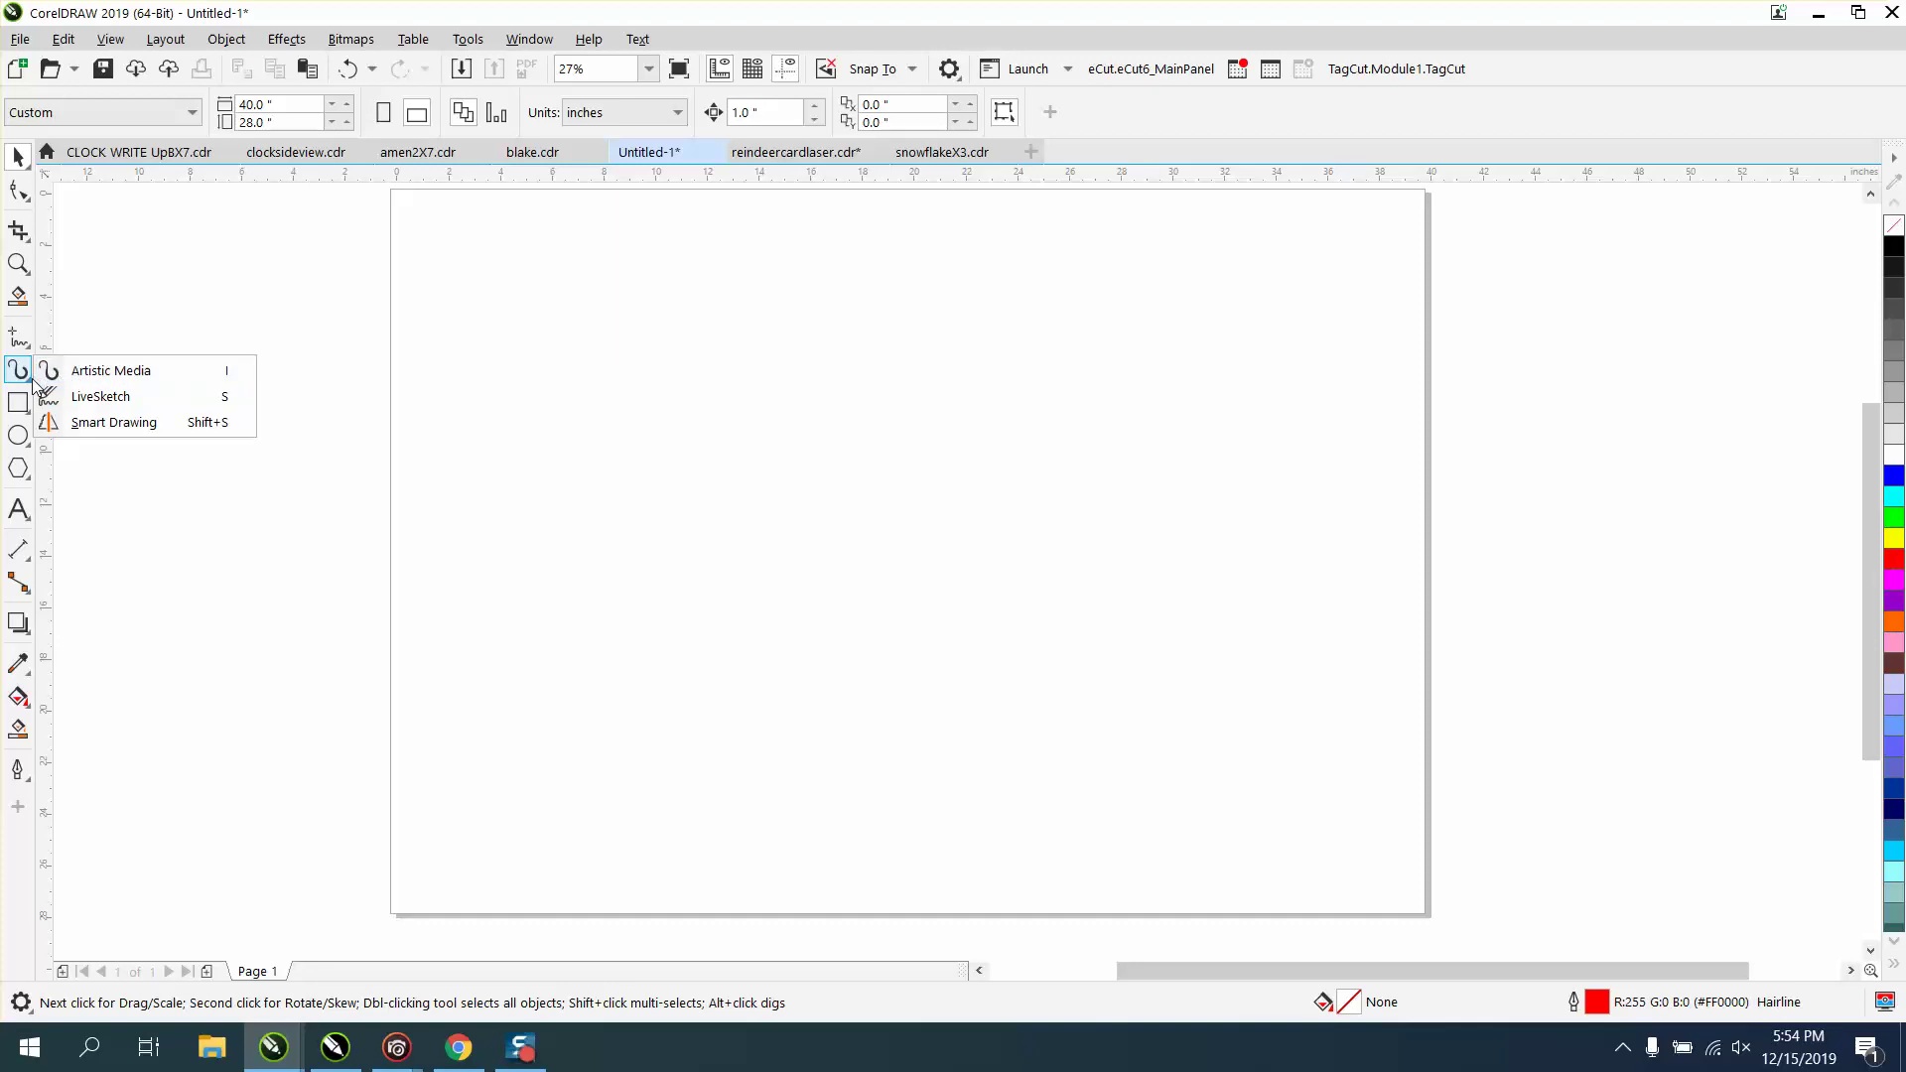
Hide LiveSketch and Smart Drawing from the Drawing Tools group and activate the Artistic Media tool.
{"action": "left_click", "coordinate": [16, 806]}
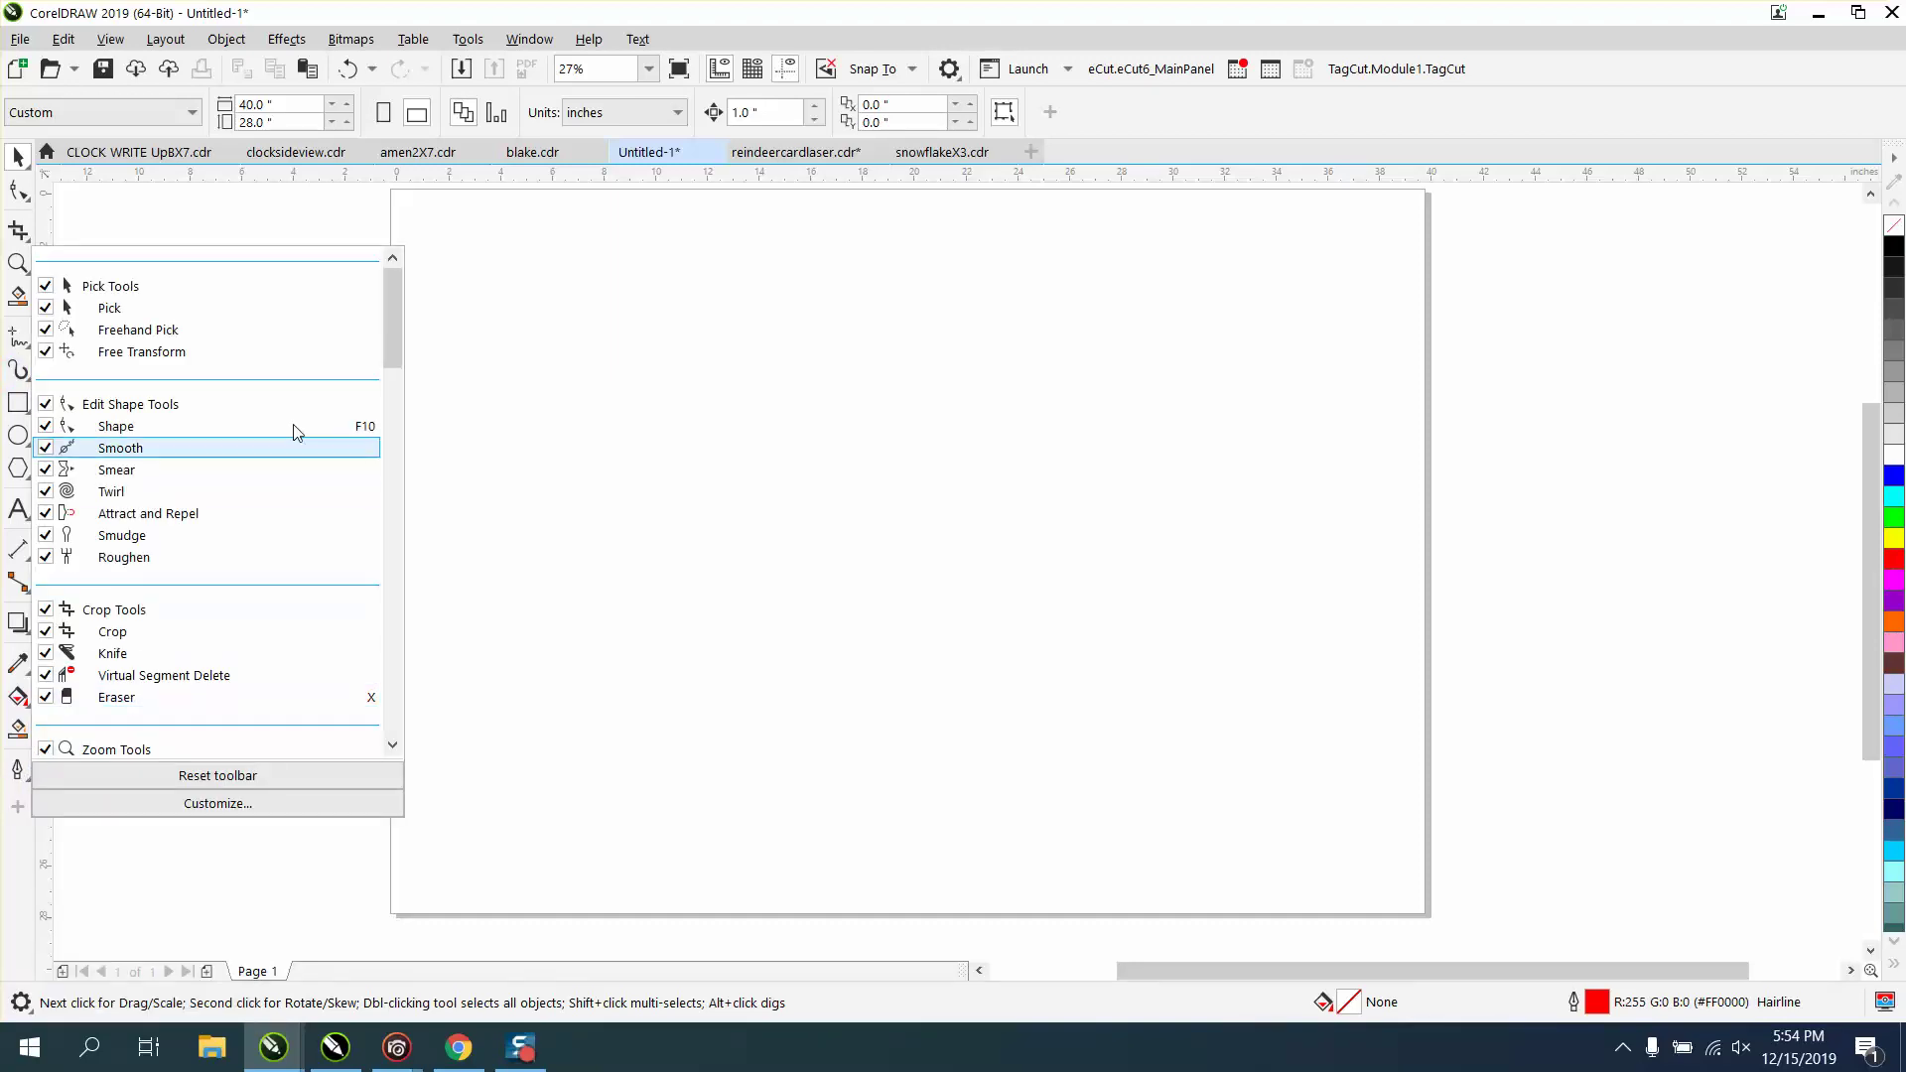
{"action": "left_click_drag", "start_coordinate": [389, 324], "coordinate": [384, 473]}
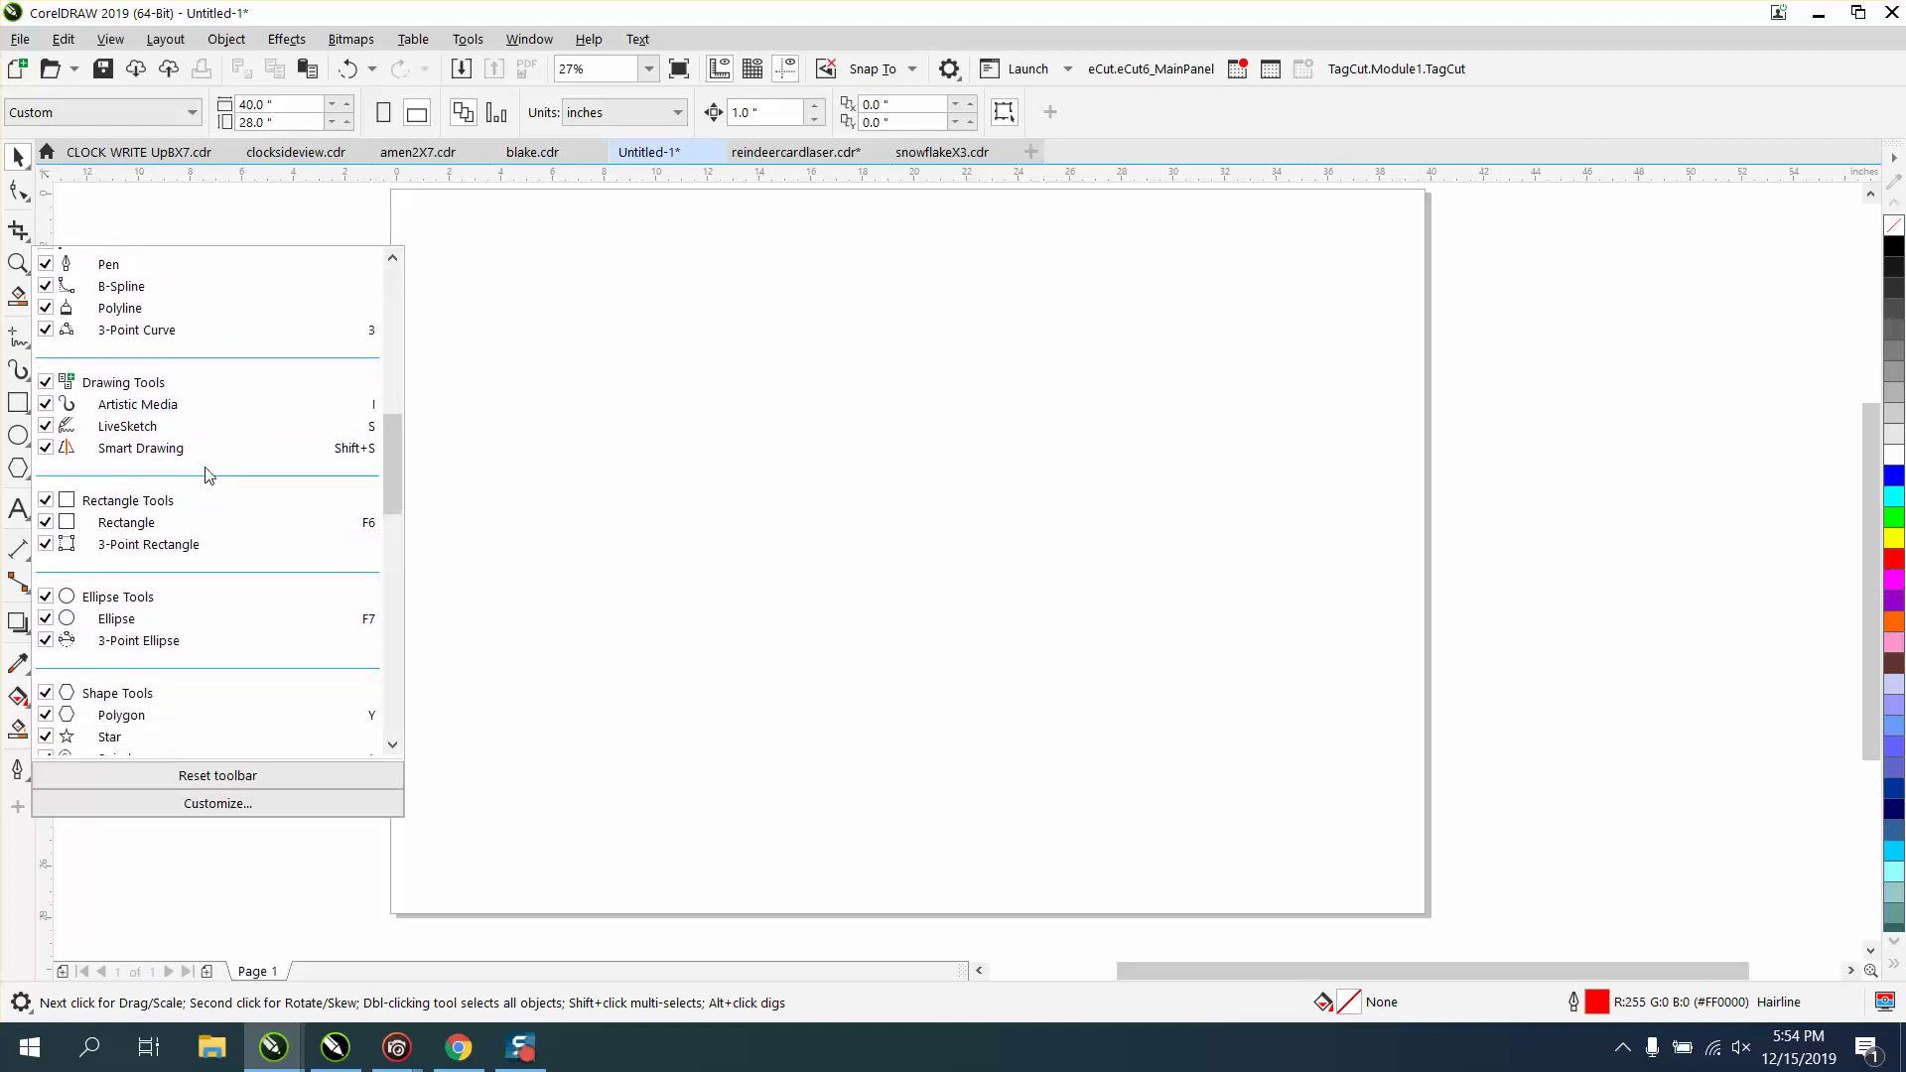
{"action": "left_click", "coordinate": [44, 433]}
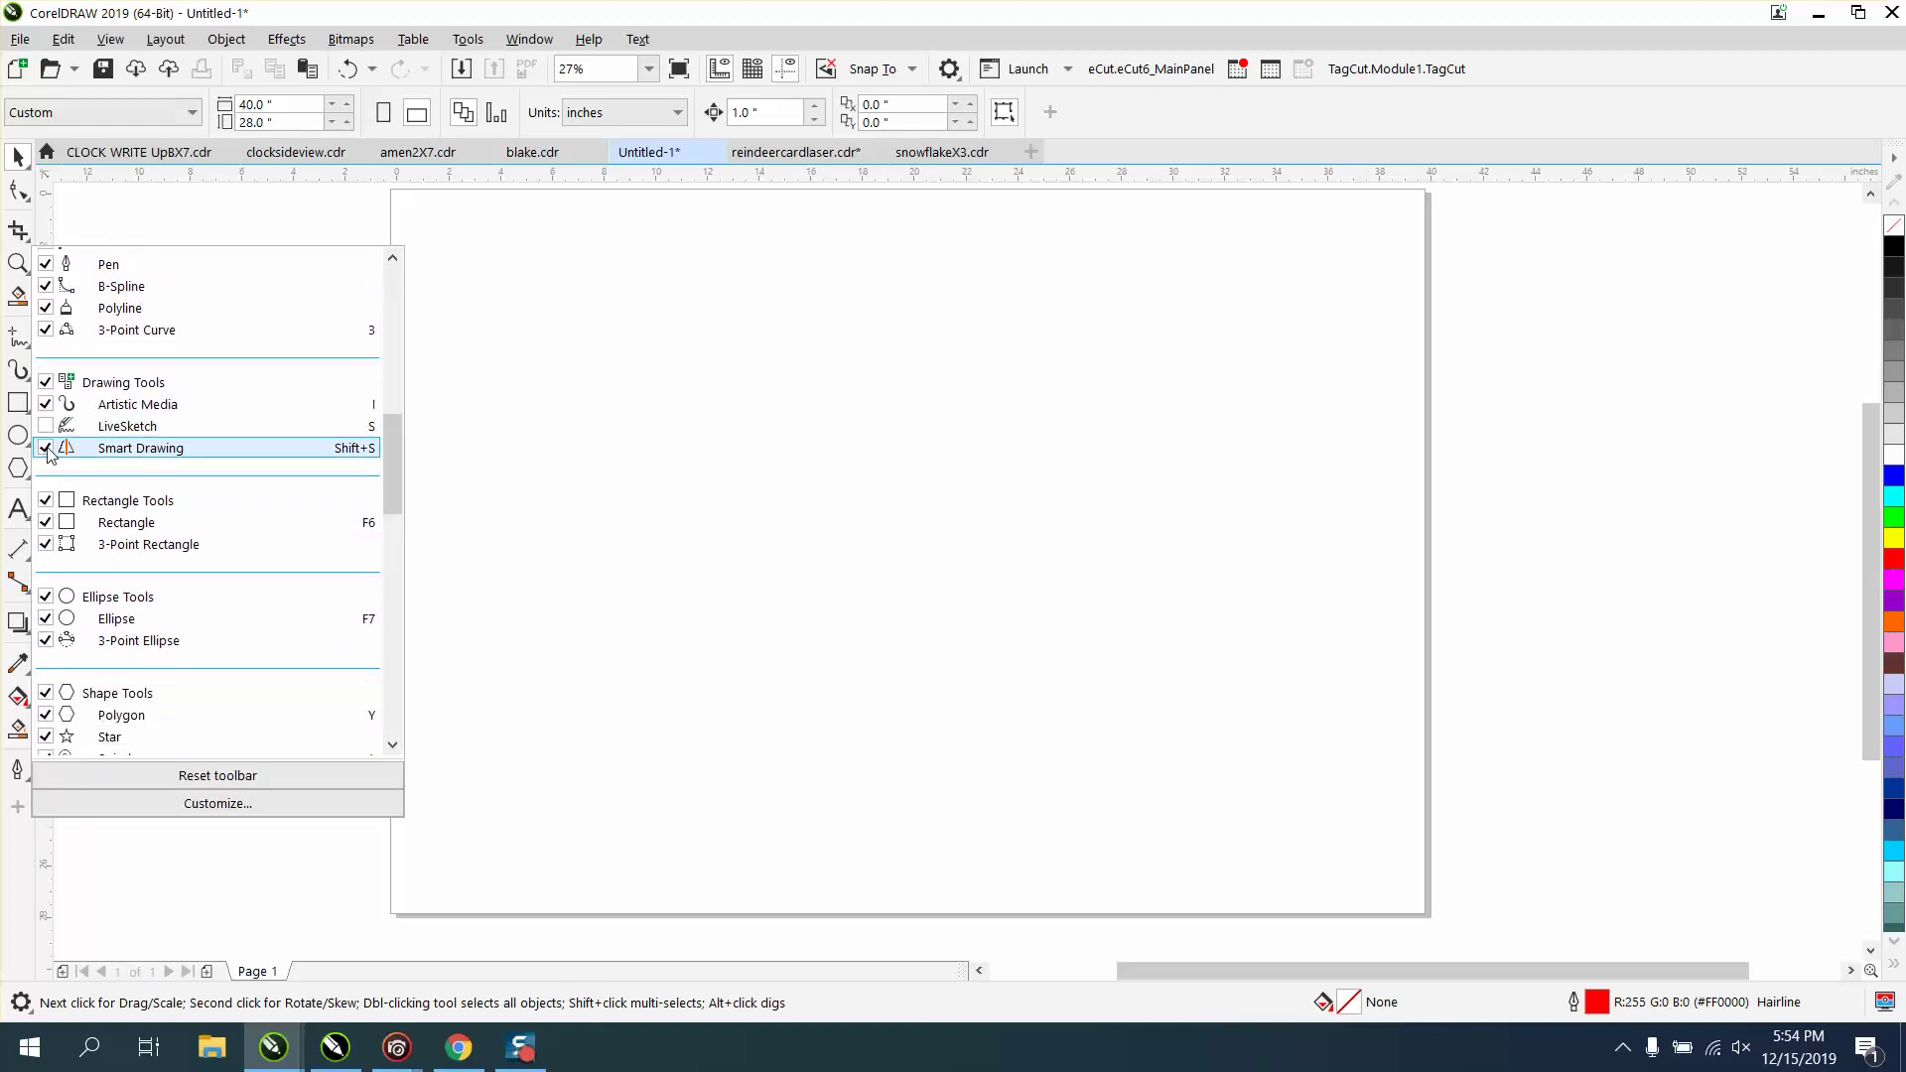
{"action": "left_click", "coordinate": [521, 653]}
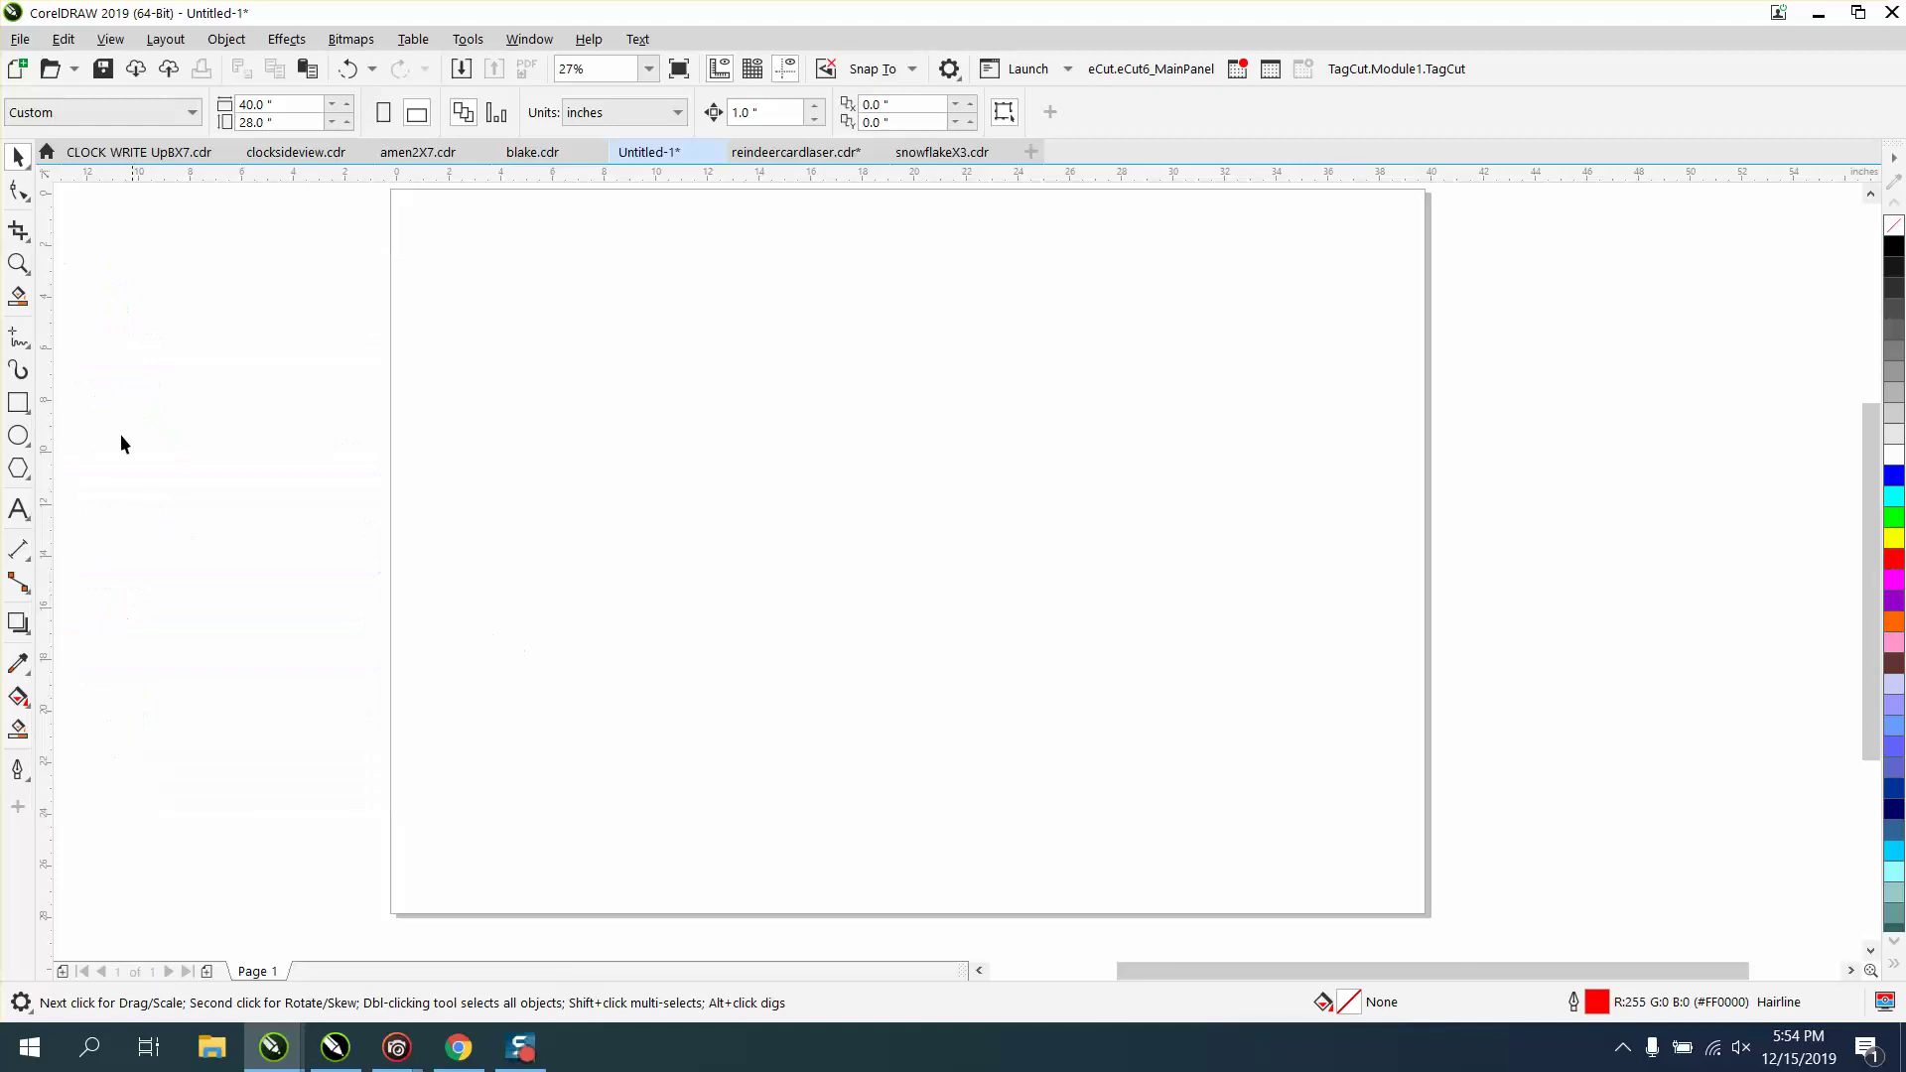
{"action": "left_click", "coordinate": [19, 372]}
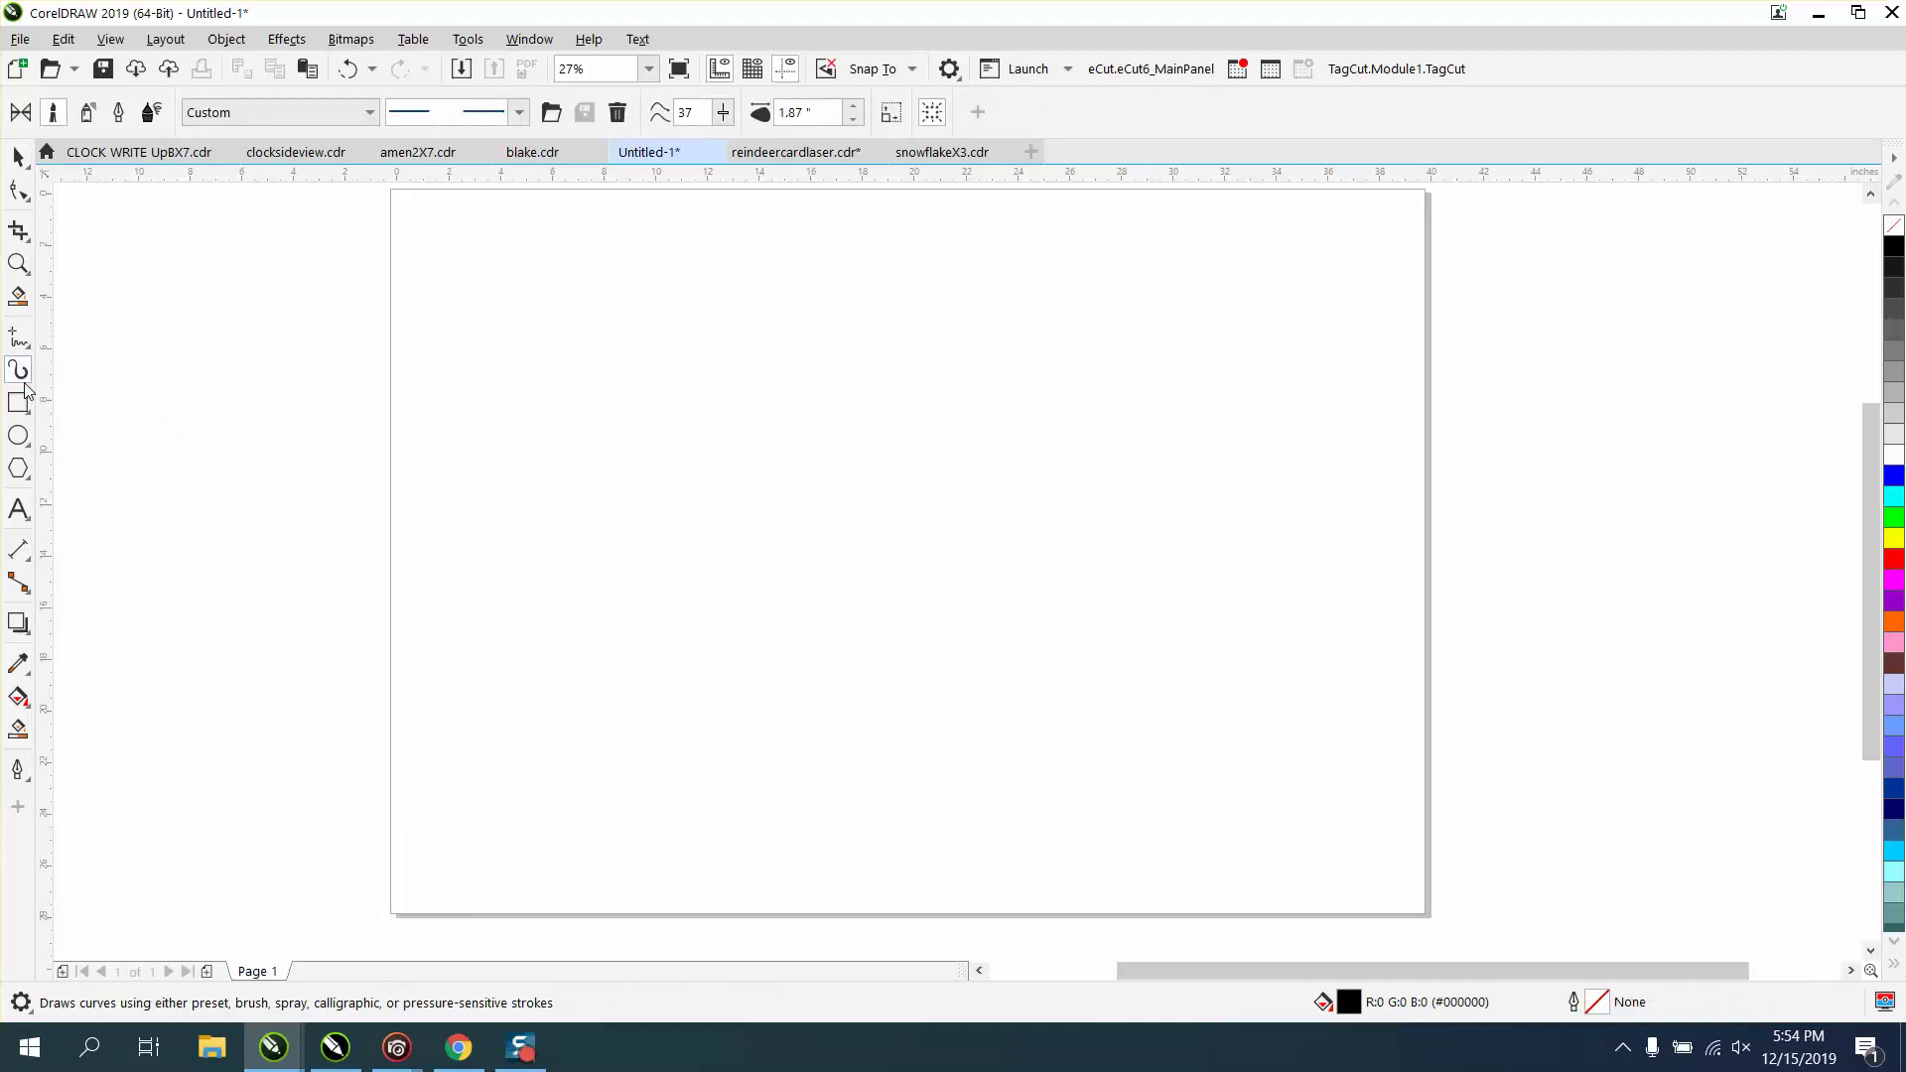
Review which Drawing Tools entries are enabled in the toolbox's list of available tools.
{"action": "left_click", "coordinate": [20, 809]}
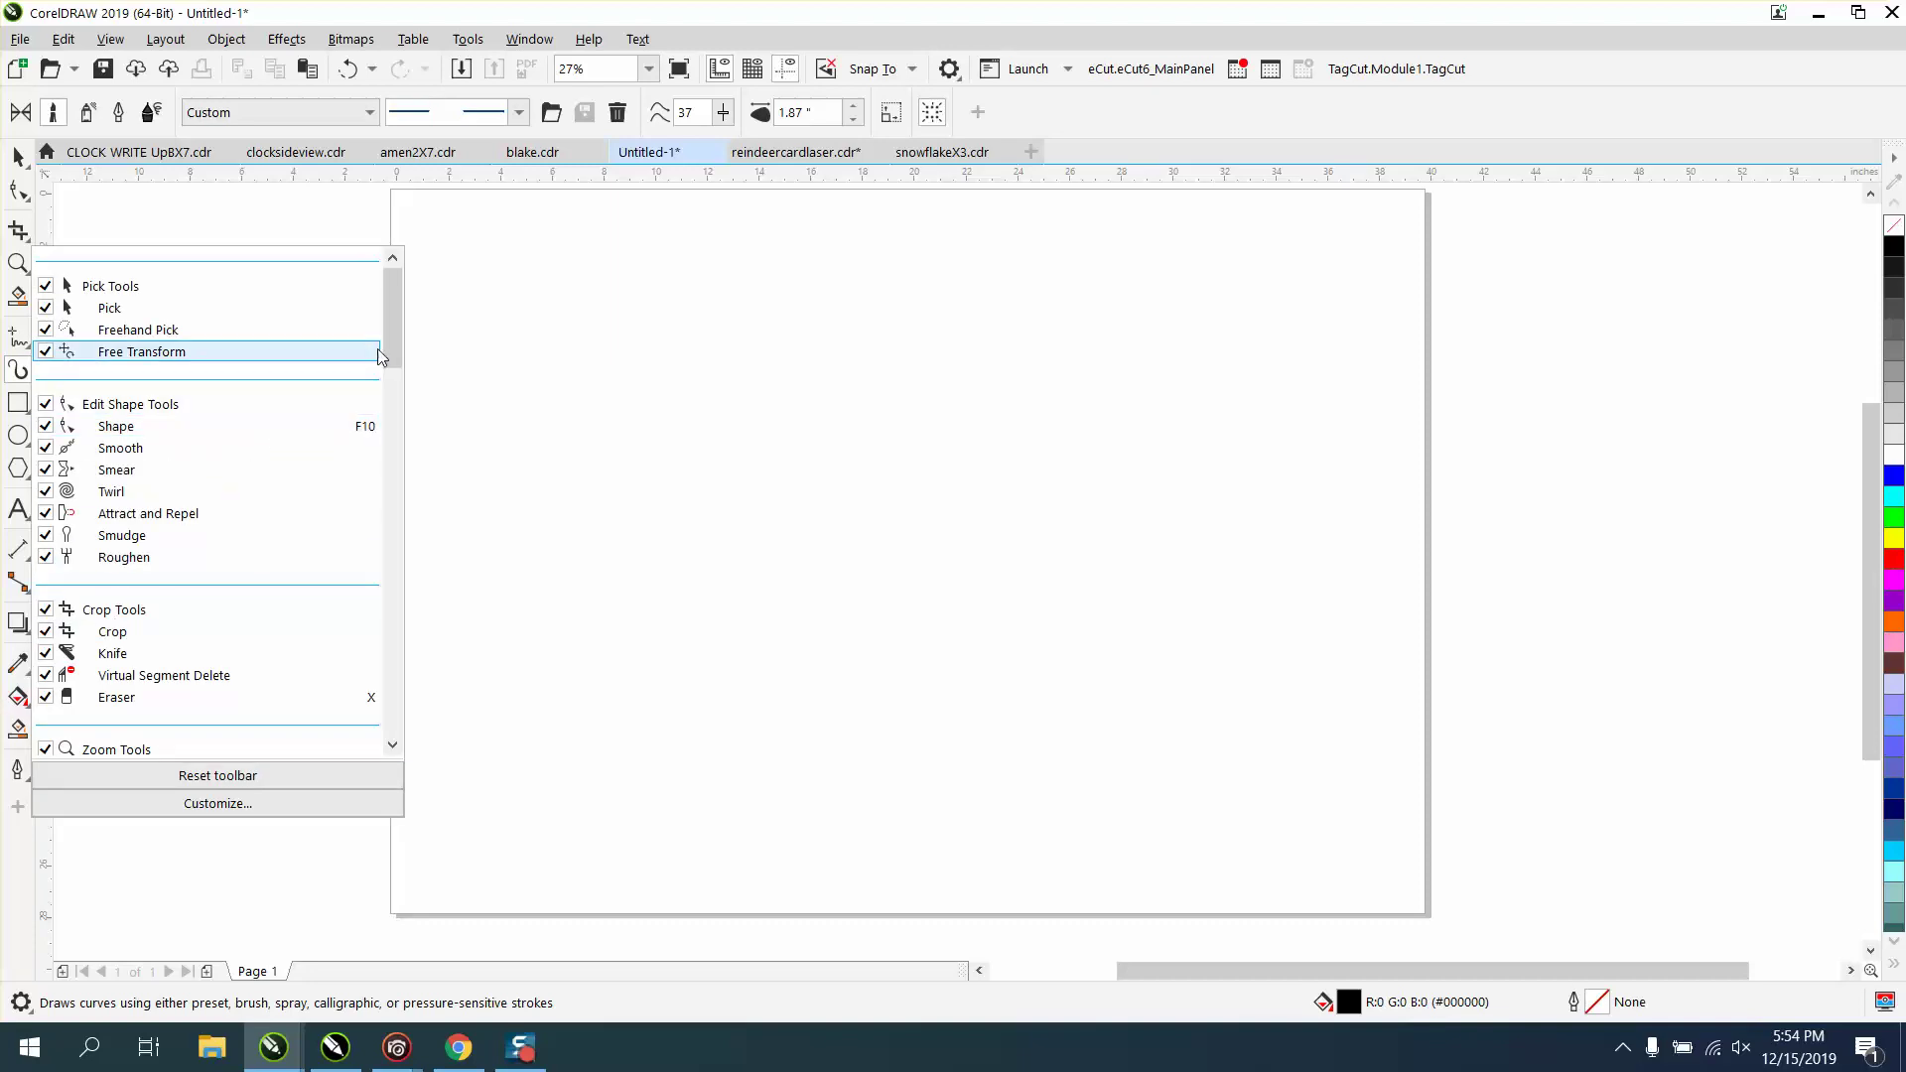
{"action": "left_click_drag", "start_coordinate": [387, 349], "coordinate": [390, 473]}
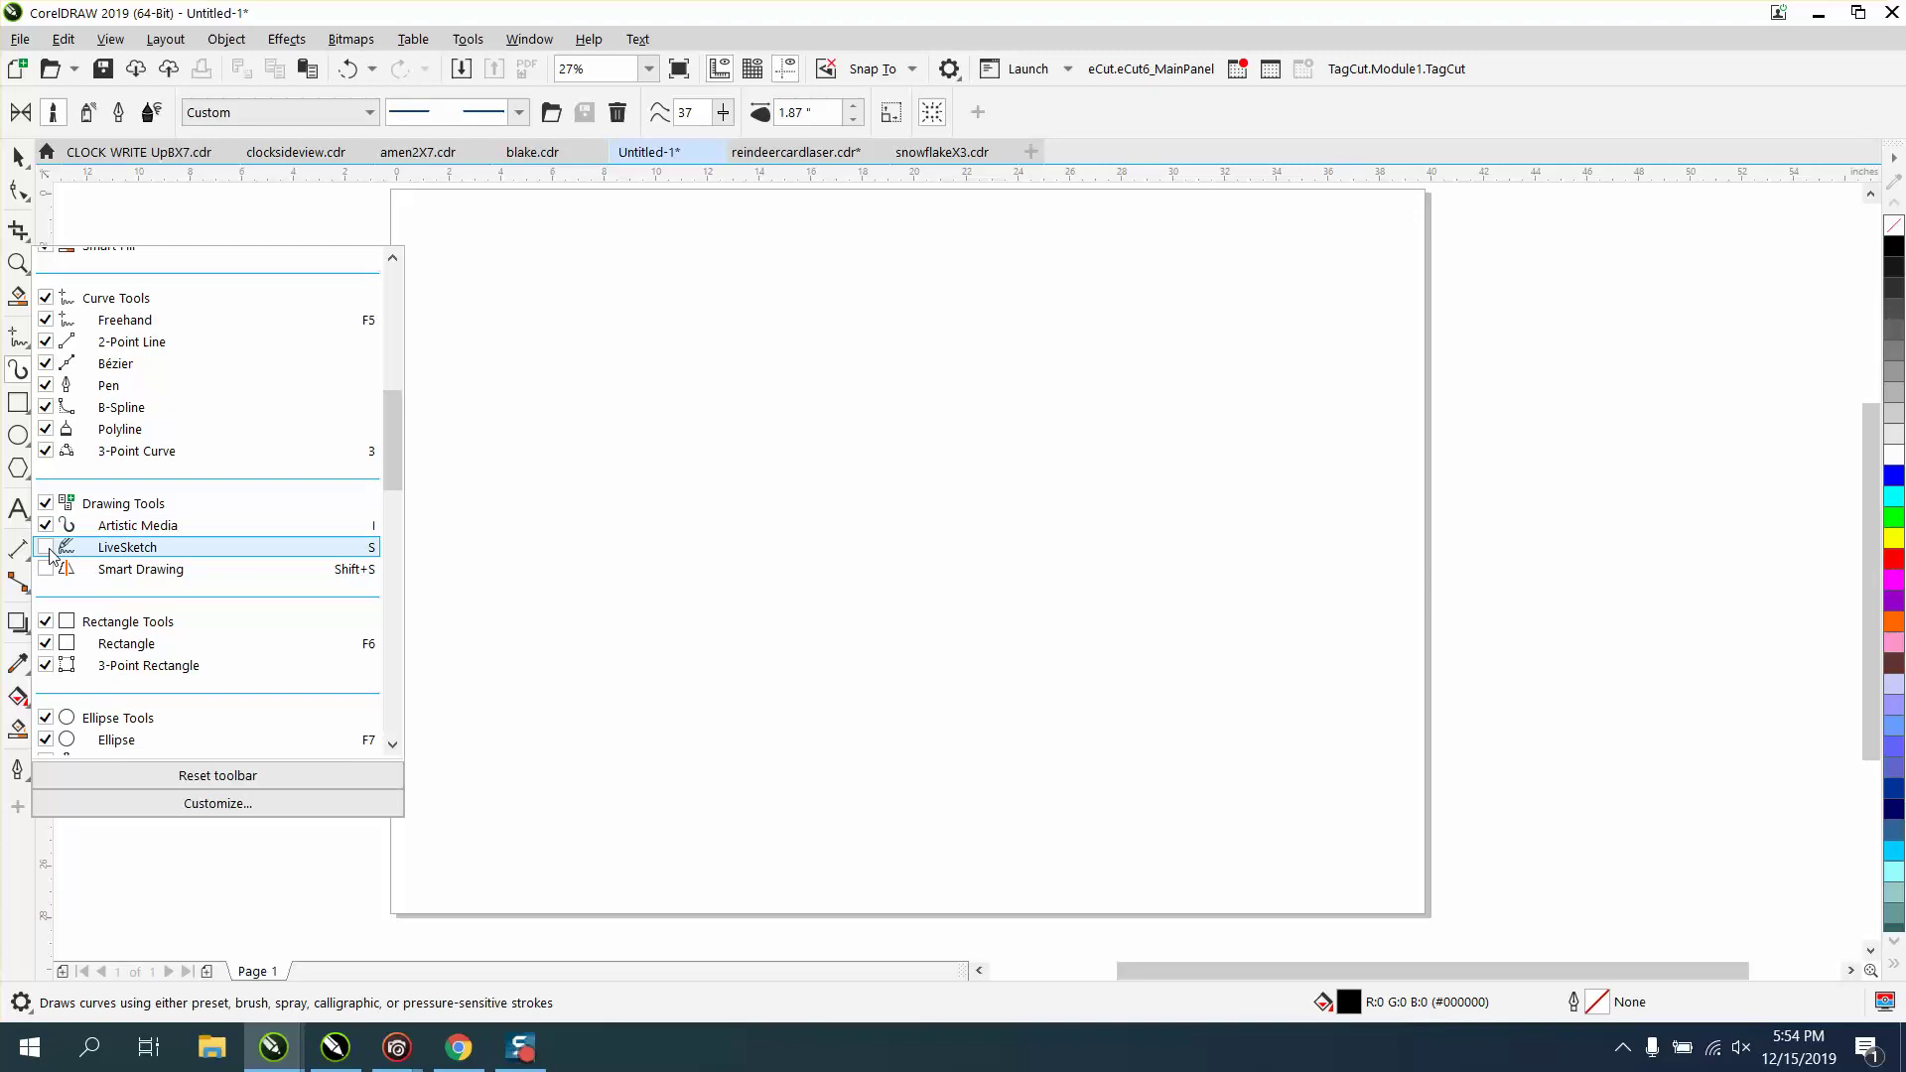
{"action": "left_click", "coordinate": [511, 641]}
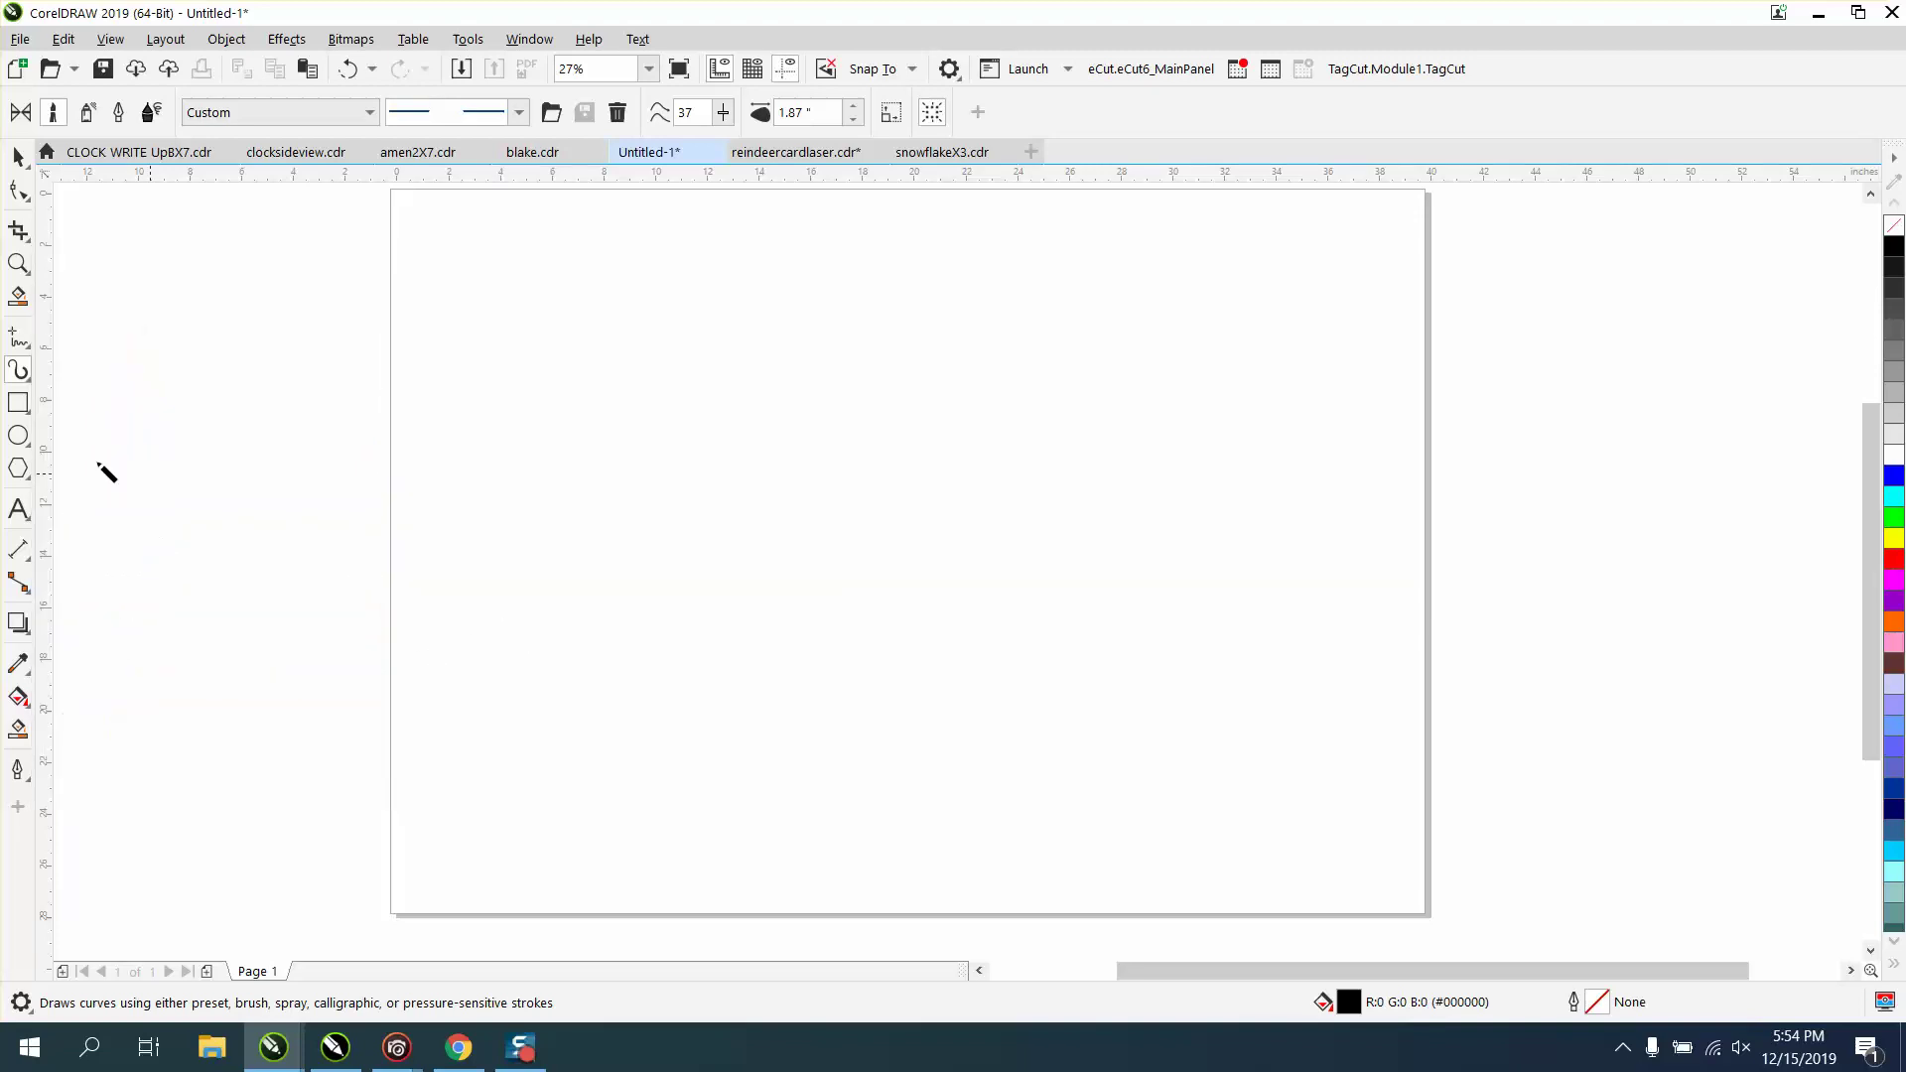